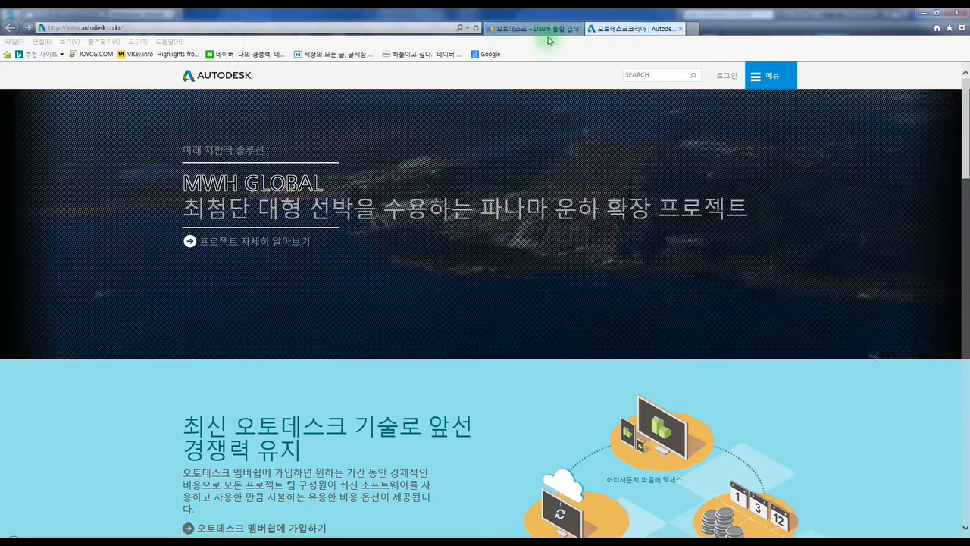
Check the Daum search results for 오토데스크 and return to the Autodesk Korea home page.
left_click(528, 29)
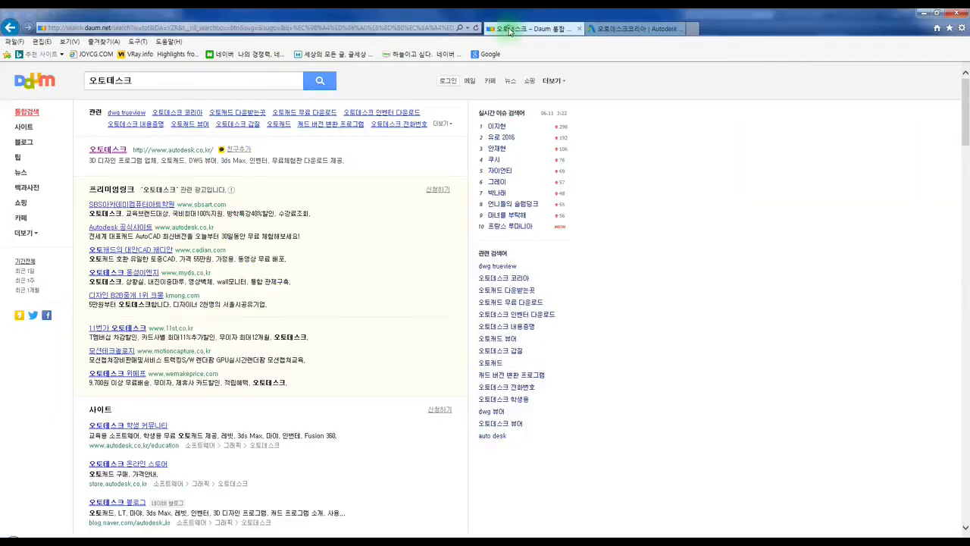
left_click(130, 80)
left_click(362, 174)
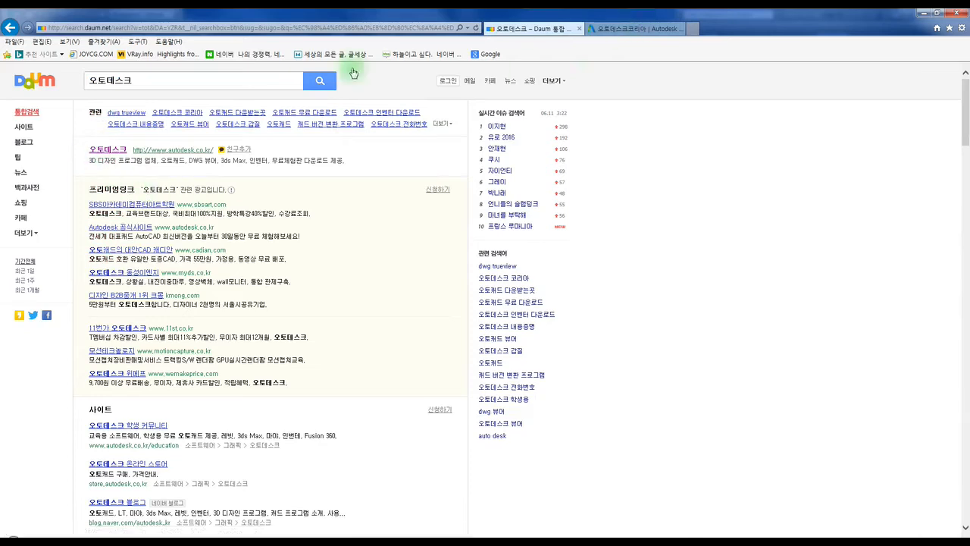
left_click(623, 30)
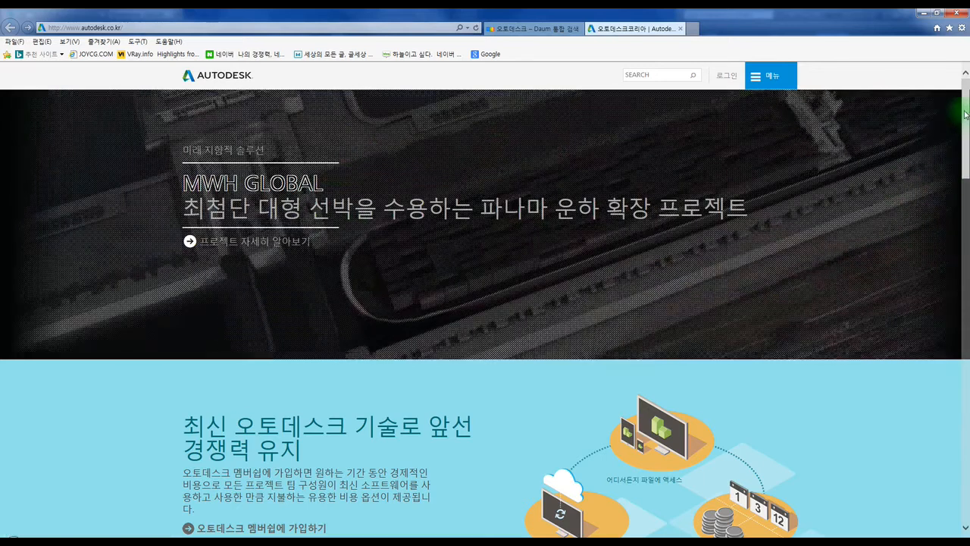
Open the free trial download page (무료 체험판 다운로드) from the resources section of the Autodesk Korea home page.
left_click_drag(966, 112, 898, 422)
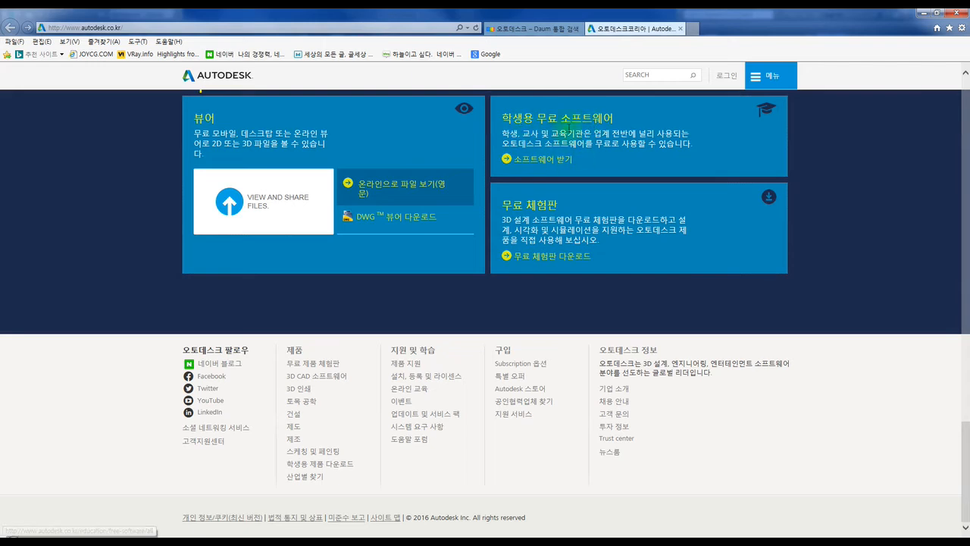
scroll(648, 254, "up", 3)
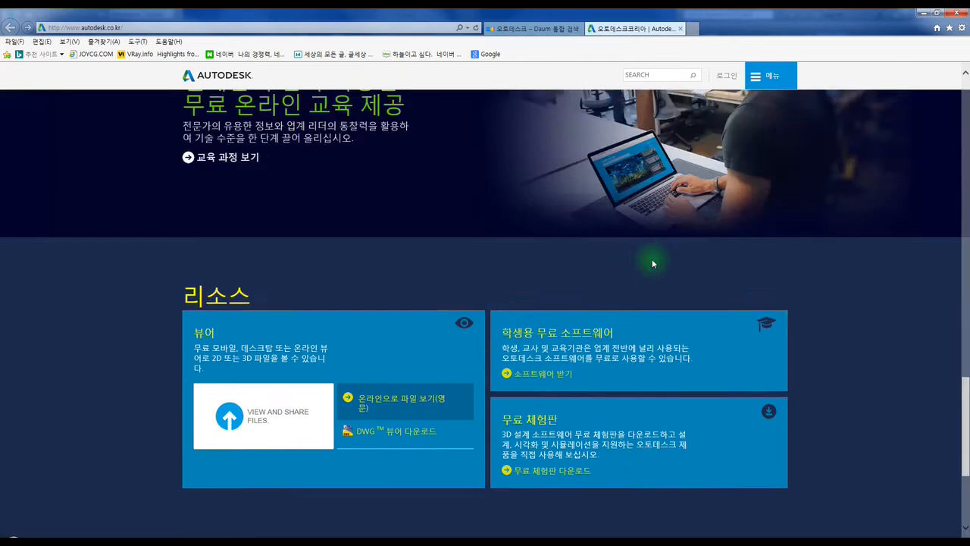
scroll(613, 237, "down", 2)
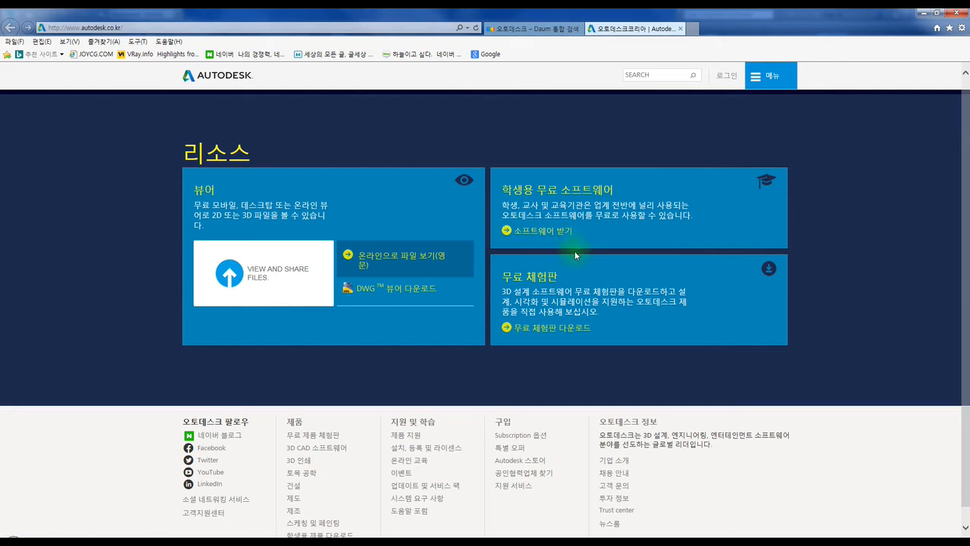
scroll(576, 258, "down", 1)
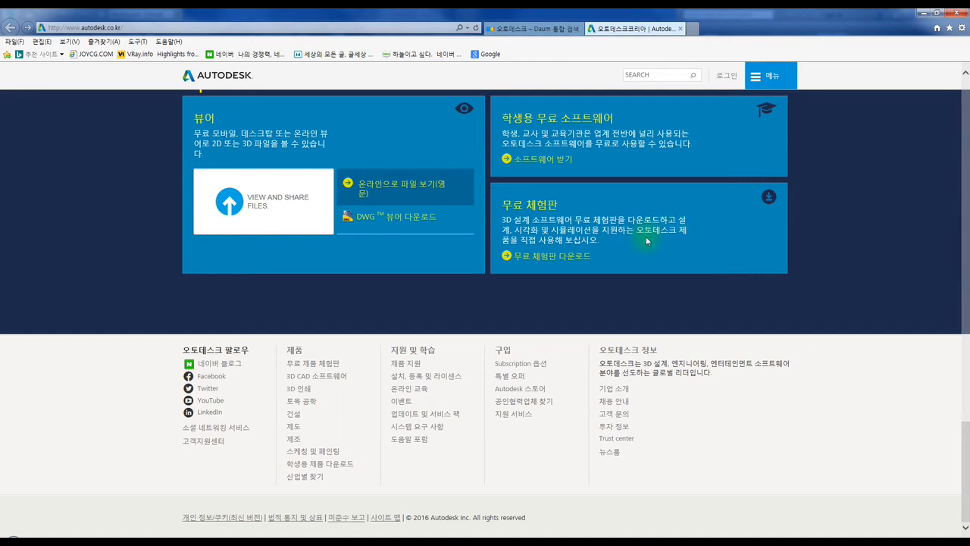
scroll(646, 234, "up", 1)
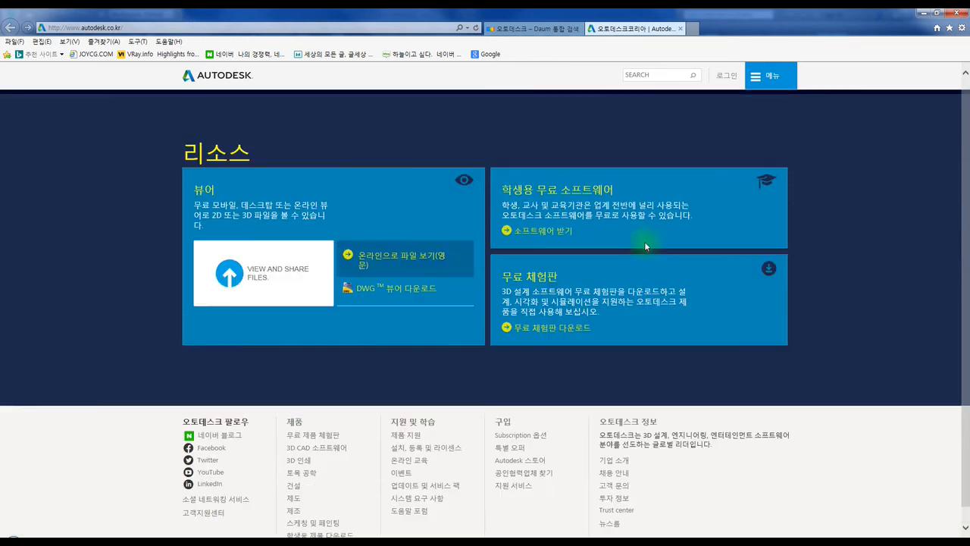
left_click(546, 329)
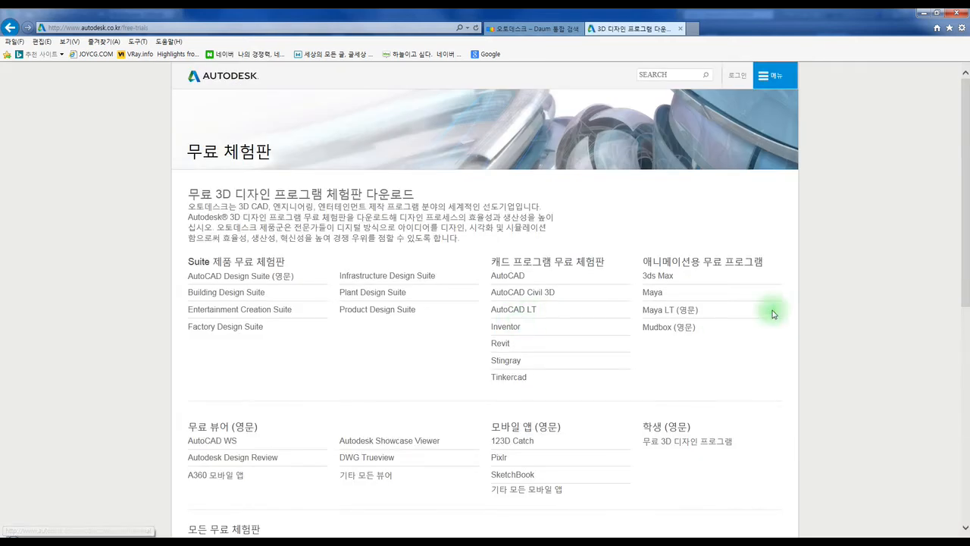
Look through the free trial product lists and open the 3ds Max trial listed under animation programs.
scroll(525, 241, "down", 1)
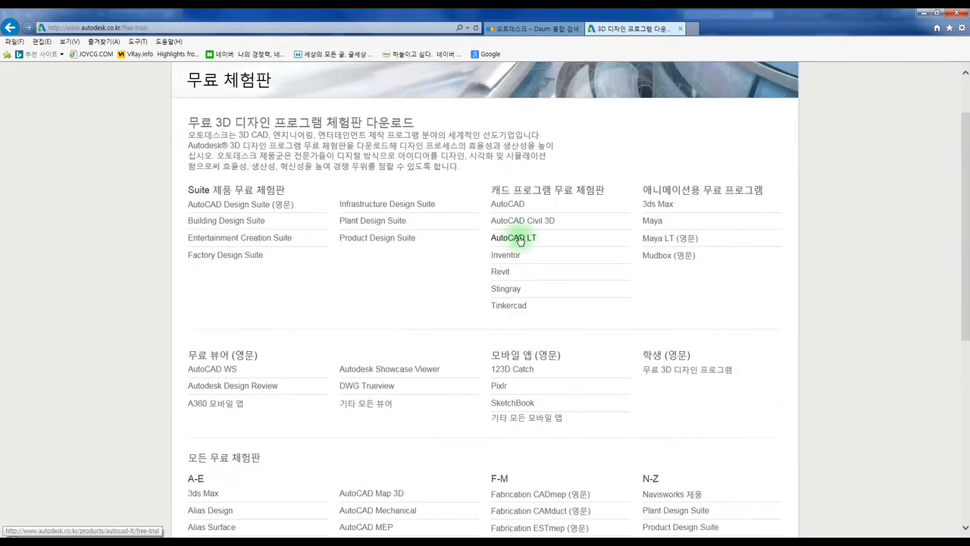
scroll(658, 230, "down", 1)
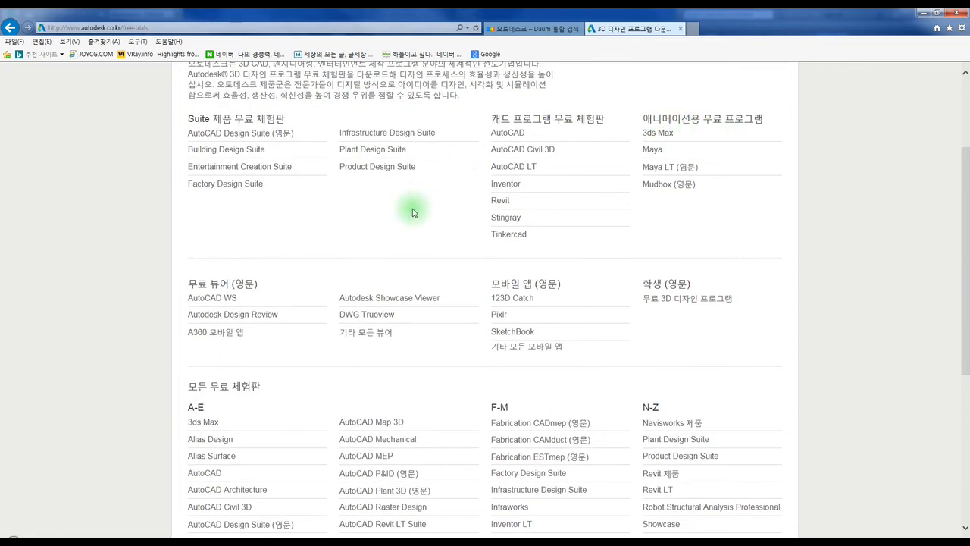
scroll(409, 217, "down", 4)
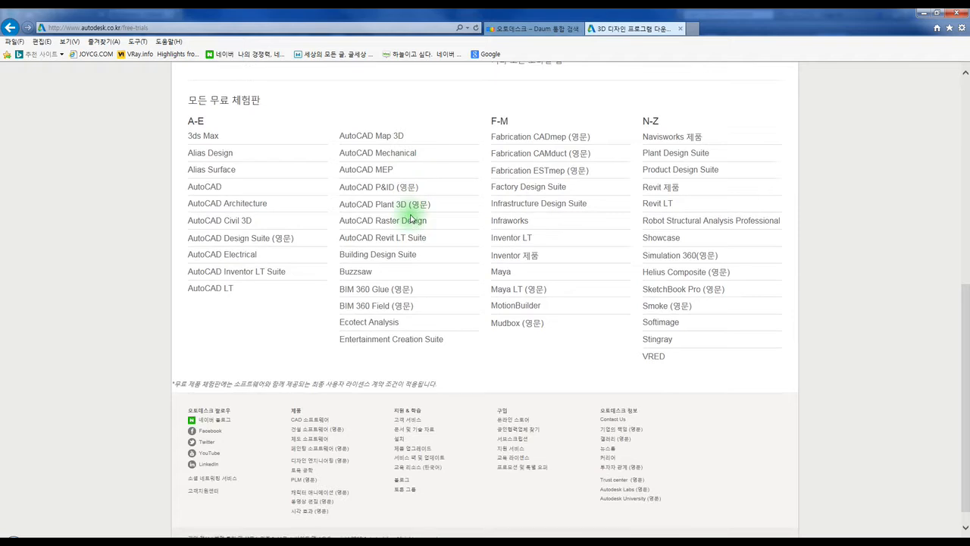
scroll(411, 218, "up", 5)
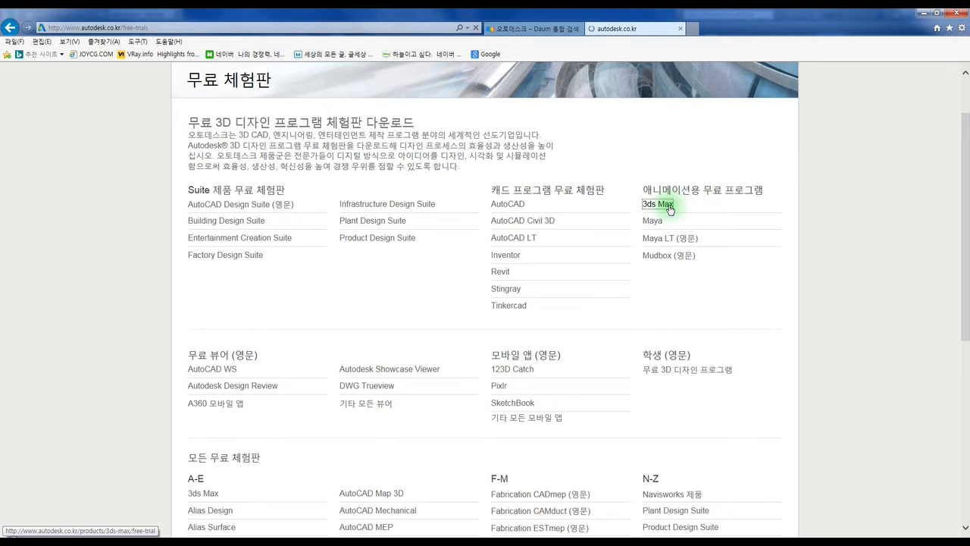
left_click(670, 209)
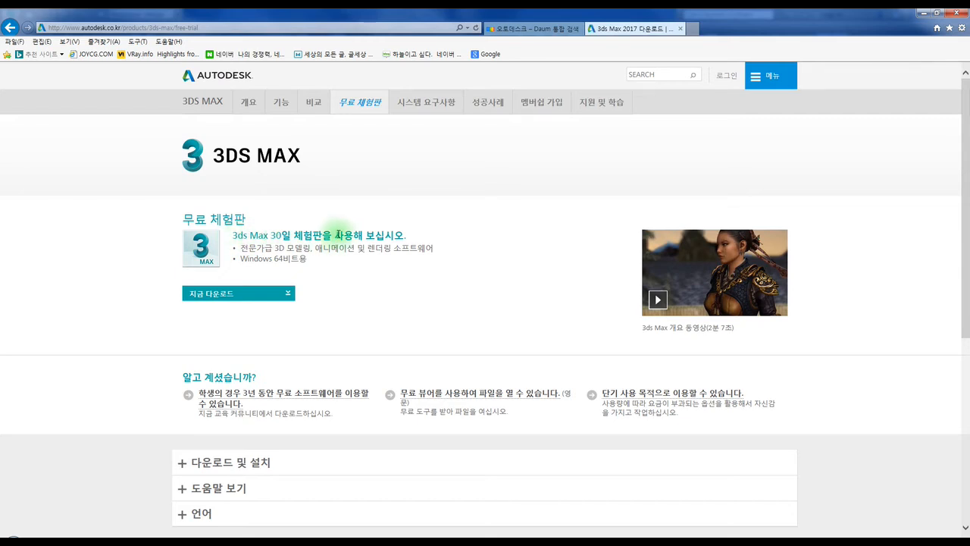
View the license and privacy terms of the 3ds Max trial download, dismiss them and return to the Autodesk Korea home page.
left_click(246, 295)
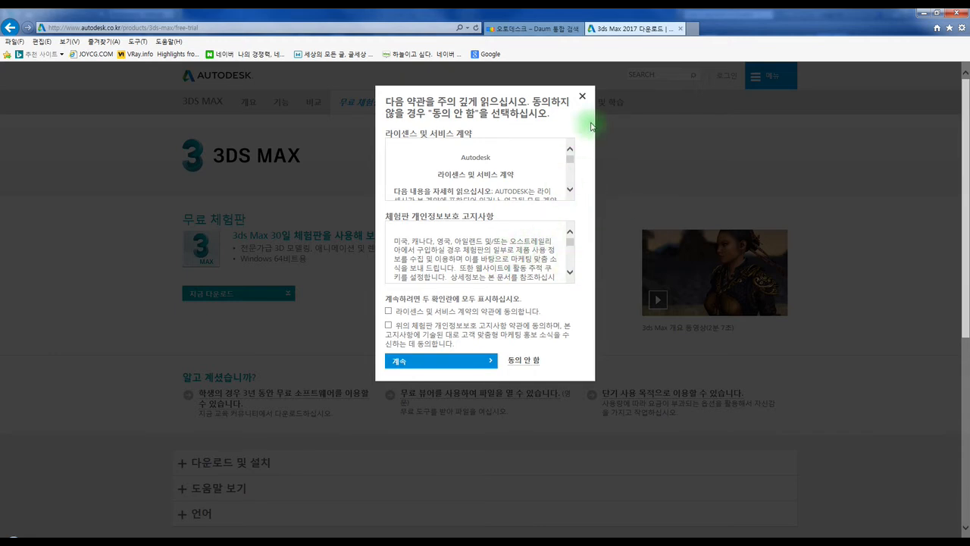
left_click(582, 96)
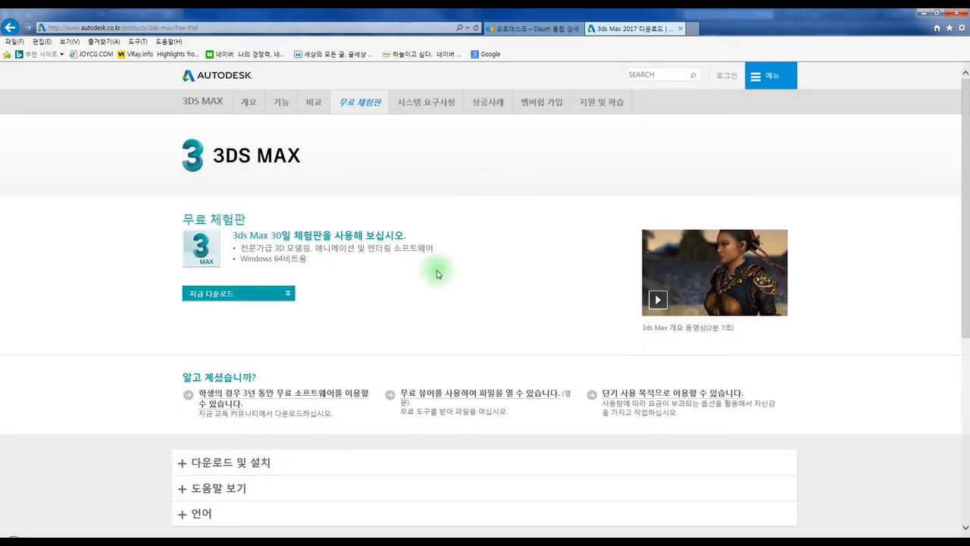
scroll(436, 274, "down", 1)
scroll(464, 247, "down", 1)
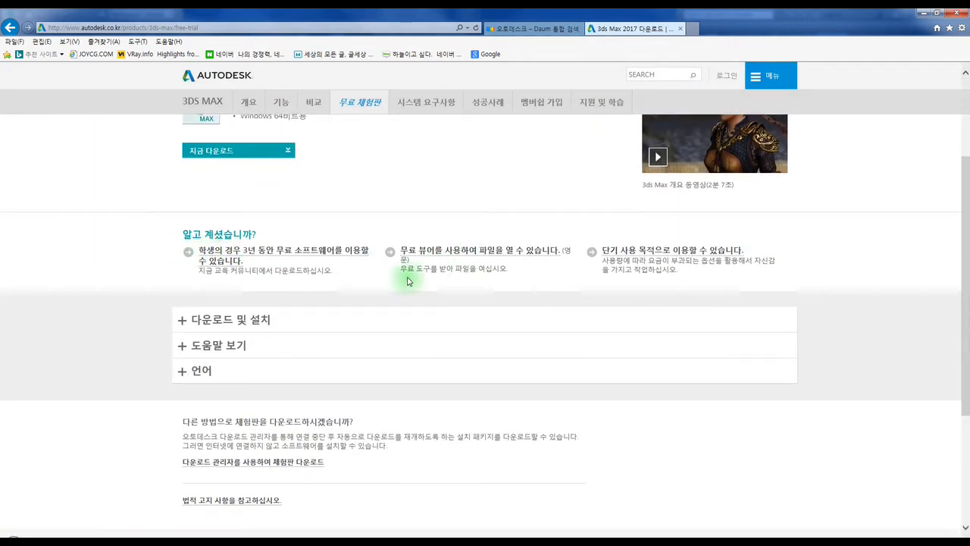
key("alt+Left")
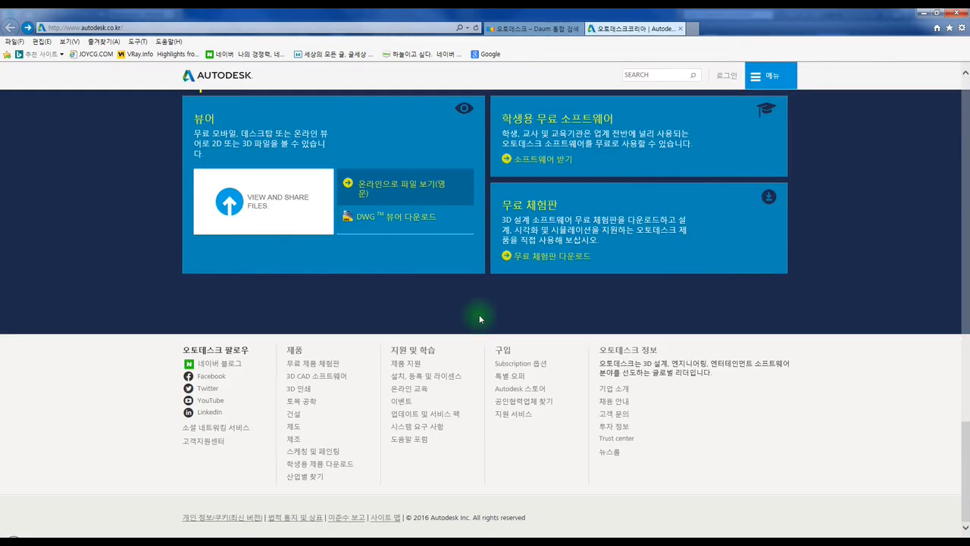
Open the product support page (제품 지원) and go from its product list to the Autodesk 3ds Max page.
left_click(417, 365)
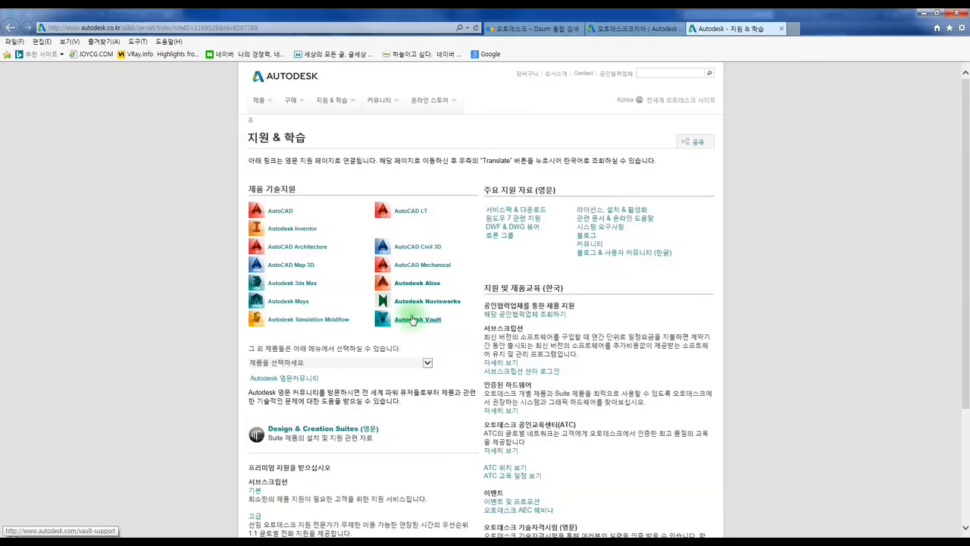
mouse_move(263, 101)
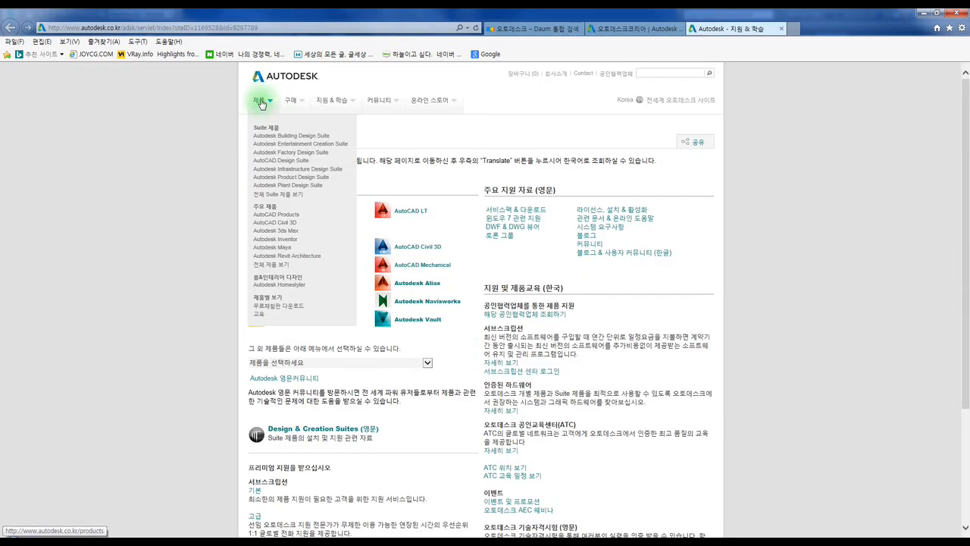
left_click(278, 232)
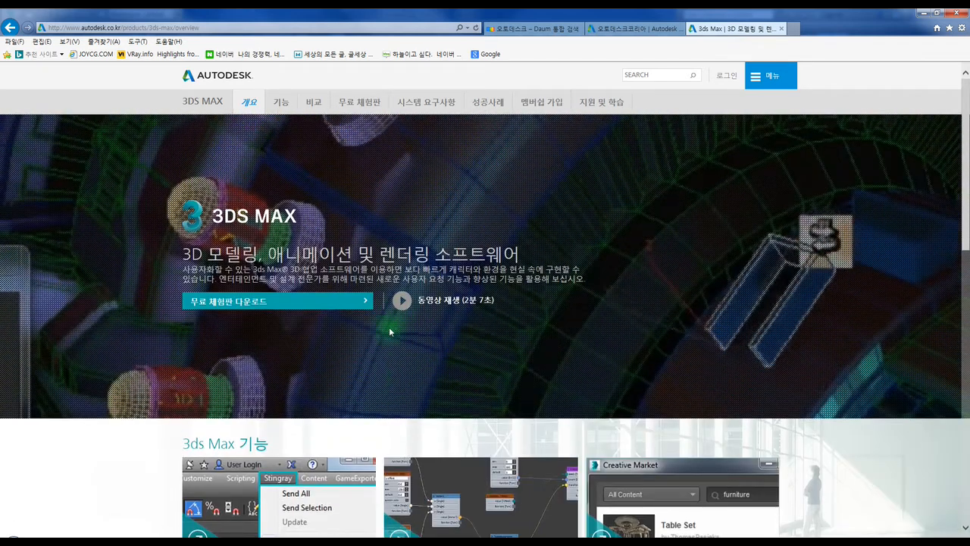
Play the 3ds Max overview video with its volume lowered, and pause it.
left_click(401, 301)
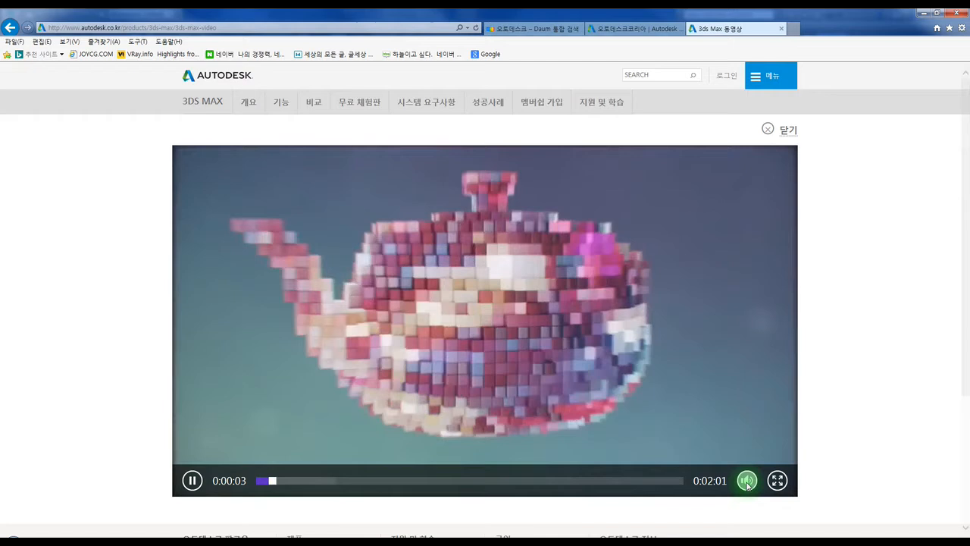
mouse_move(748, 480)
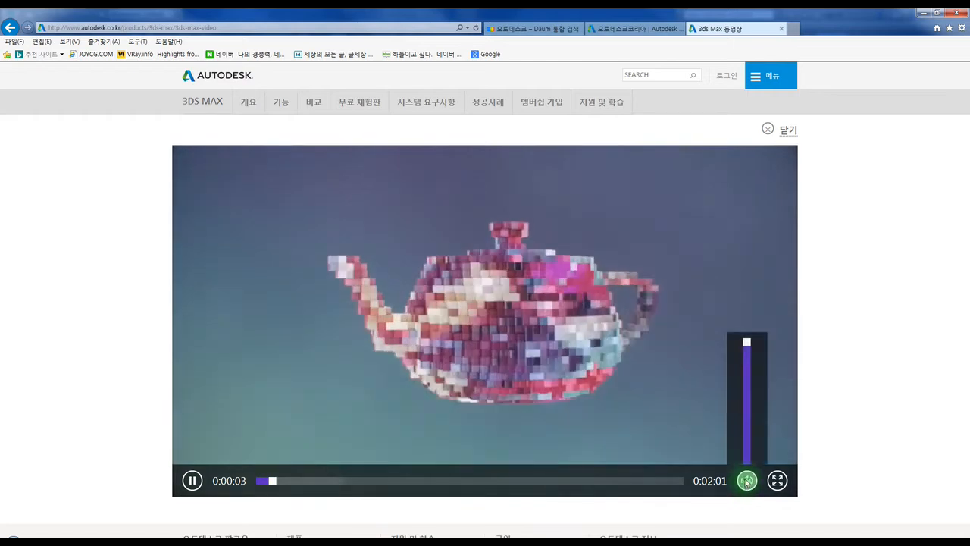
left_click_drag(747, 341, 747, 445)
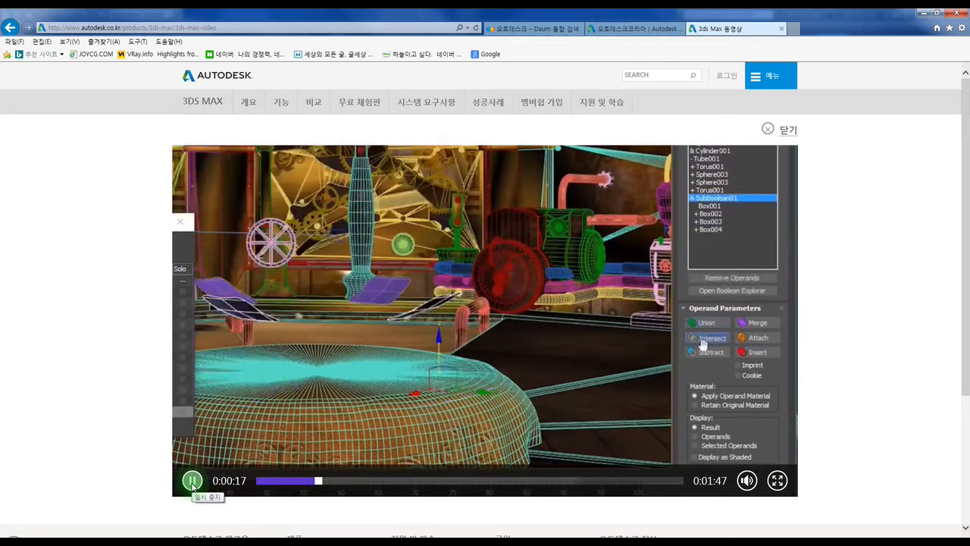
left_click(192, 480)
scroll(894, 358, "down", 1)
scroll(894, 357, "down", 2)
scroll(633, 317, "up", 3)
scroll(620, 310, "down", 3)
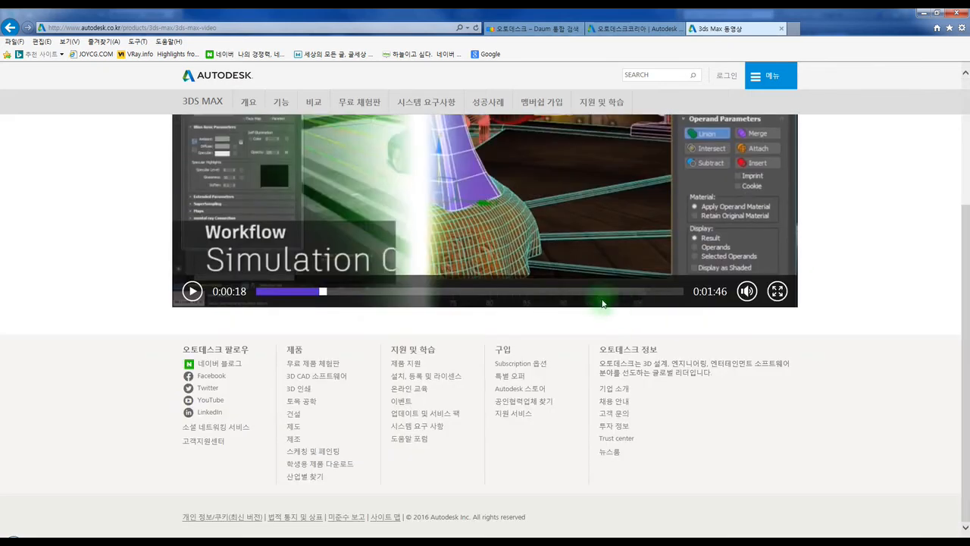
scroll(500, 319, "up", 3)
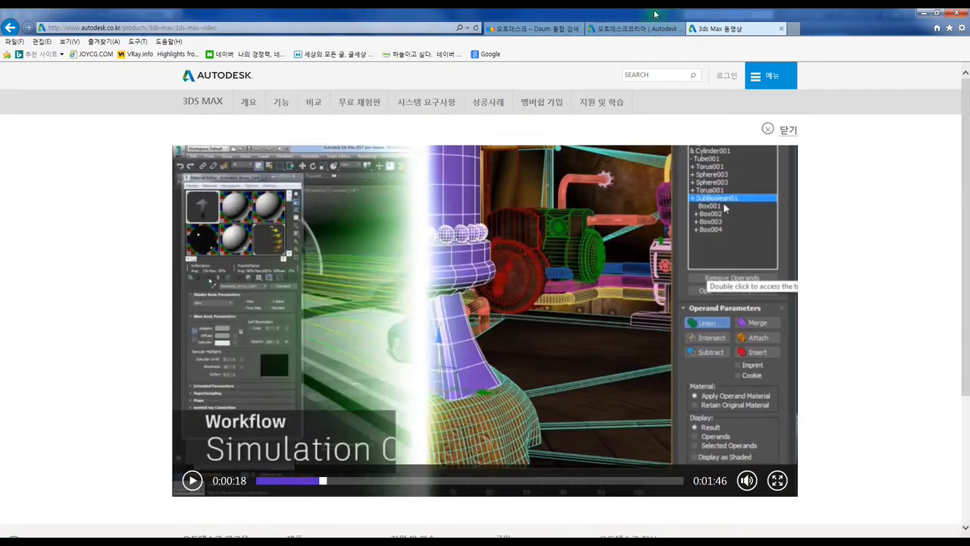
Go back to the 3ds Max overview, open its free trial page and follow the link to the three-year free student software.
left_click(628, 29)
left_click(724, 30)
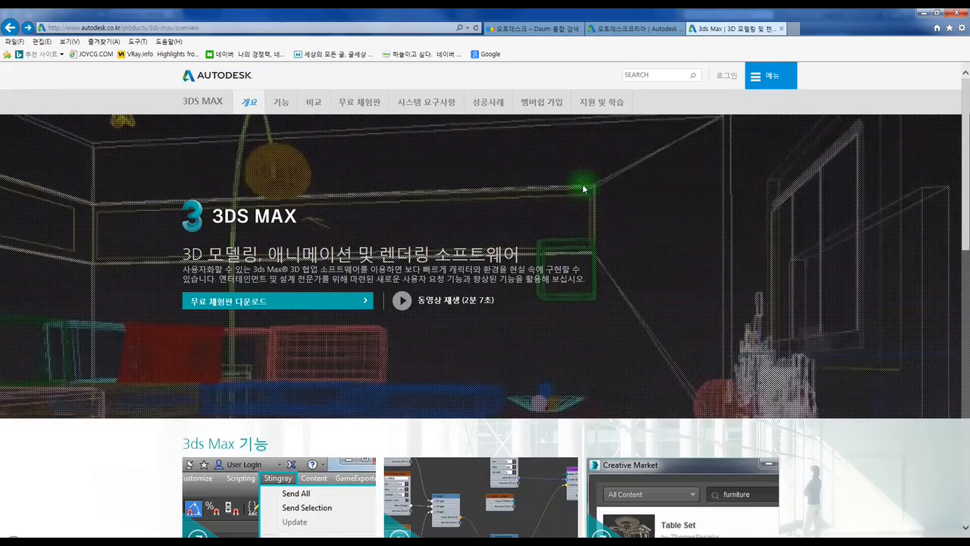
left_click(286, 306)
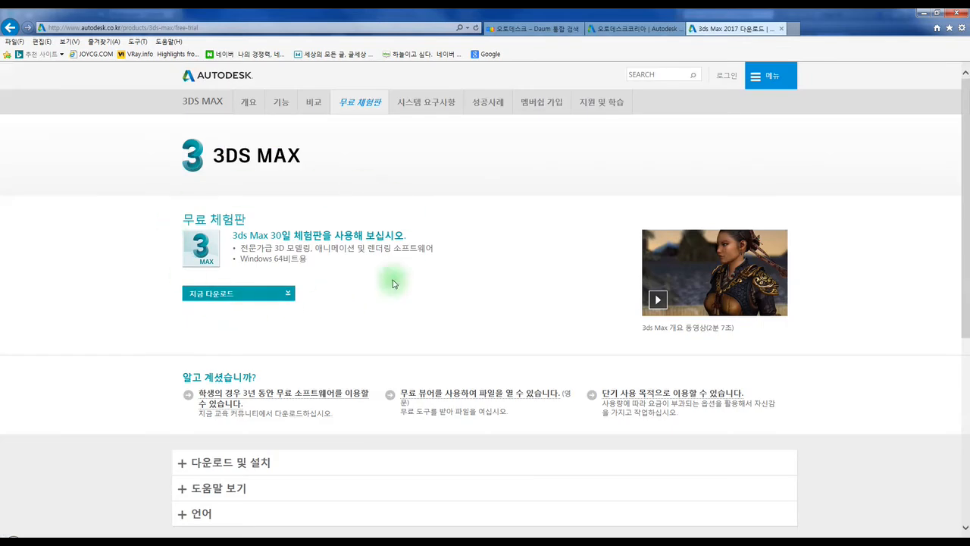
scroll(350, 350, "down", 1)
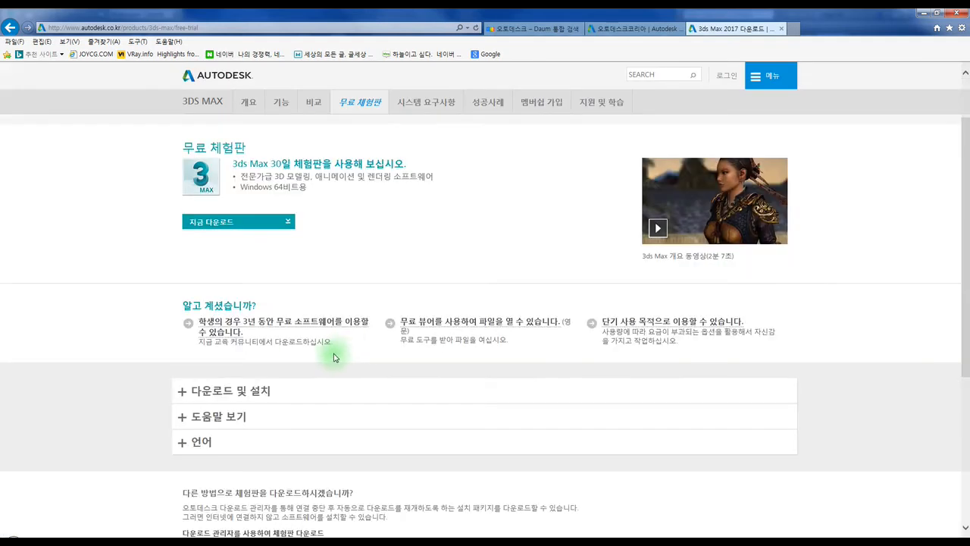
left_click(232, 321)
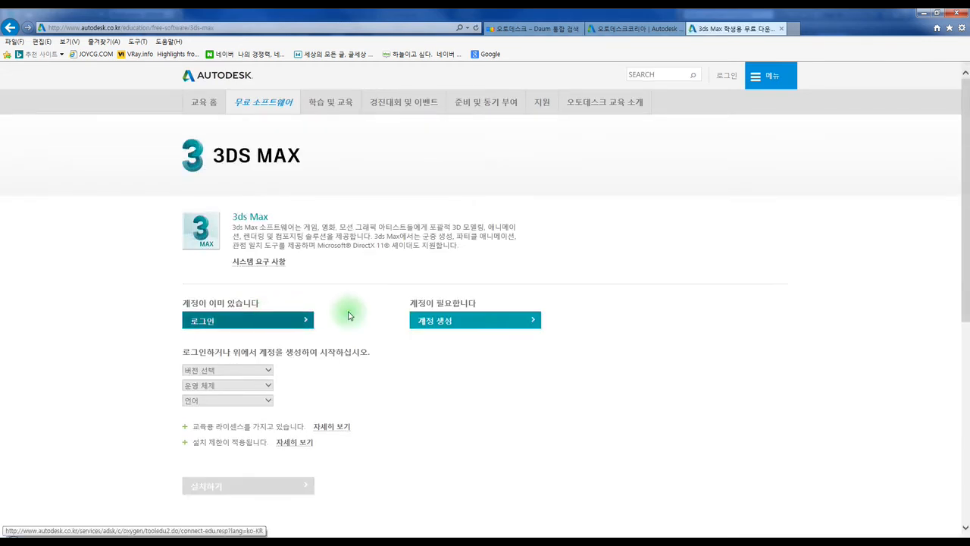
Expand the details on the education license and the installation restrictions of the student 3ds Max download.
scroll(379, 314, "down", 1)
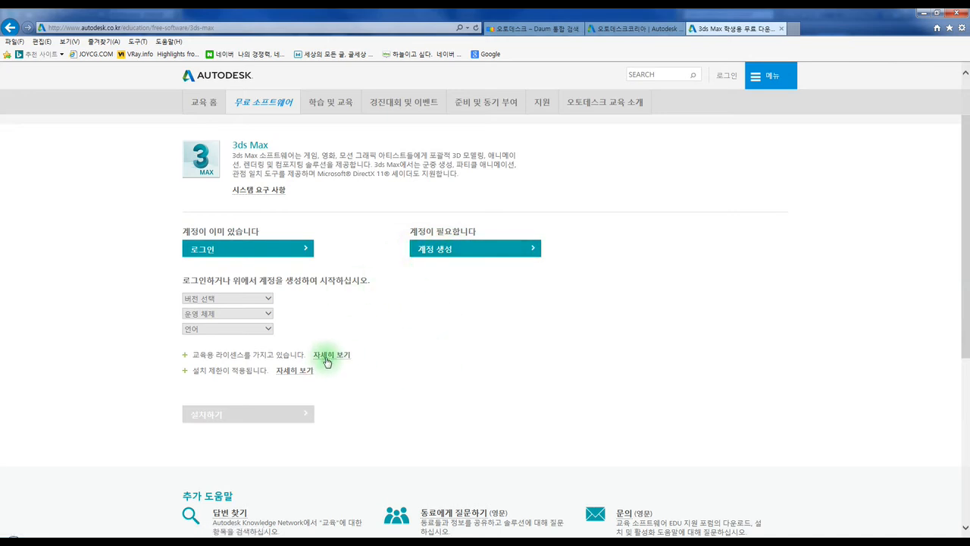
left_click_drag(300, 370, 352, 385)
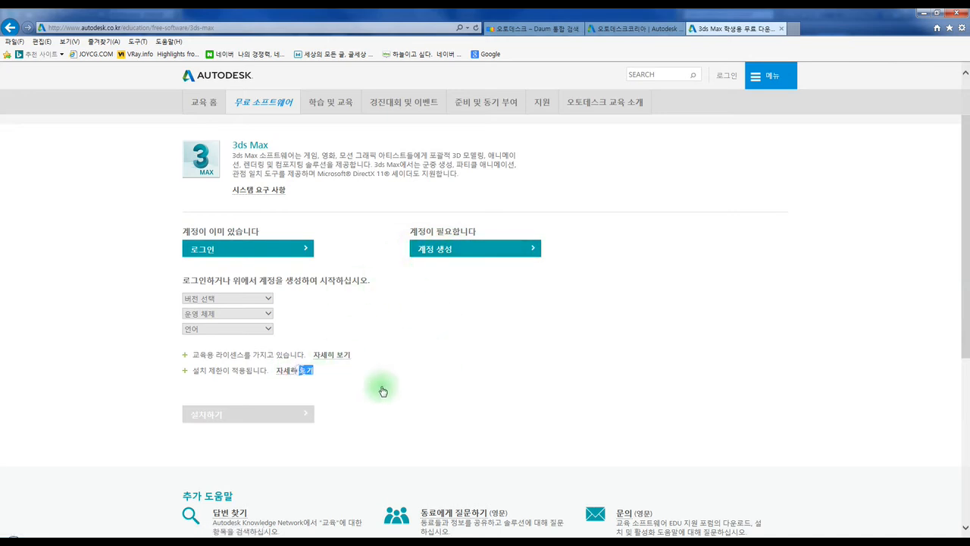
left_click(334, 355)
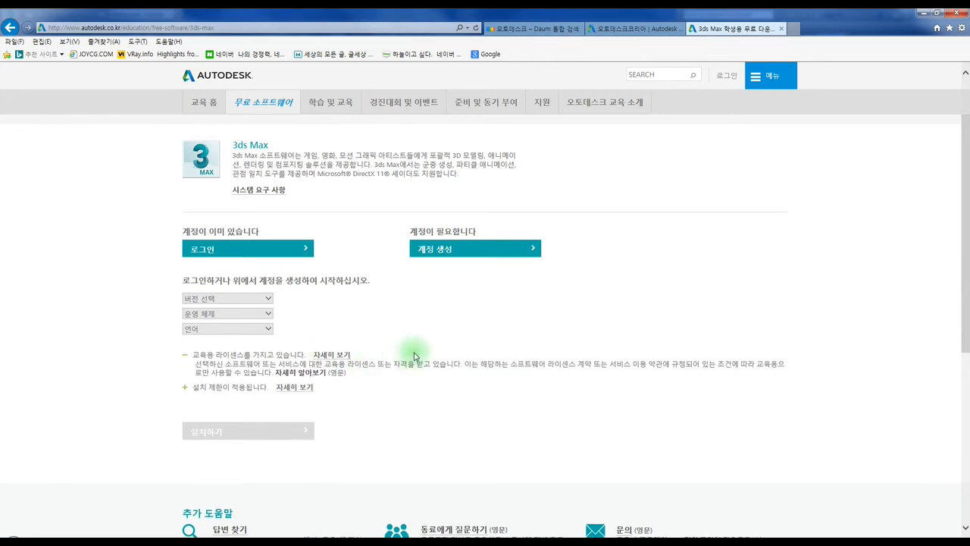
scroll(415, 357, "down", 2)
left_click(294, 317)
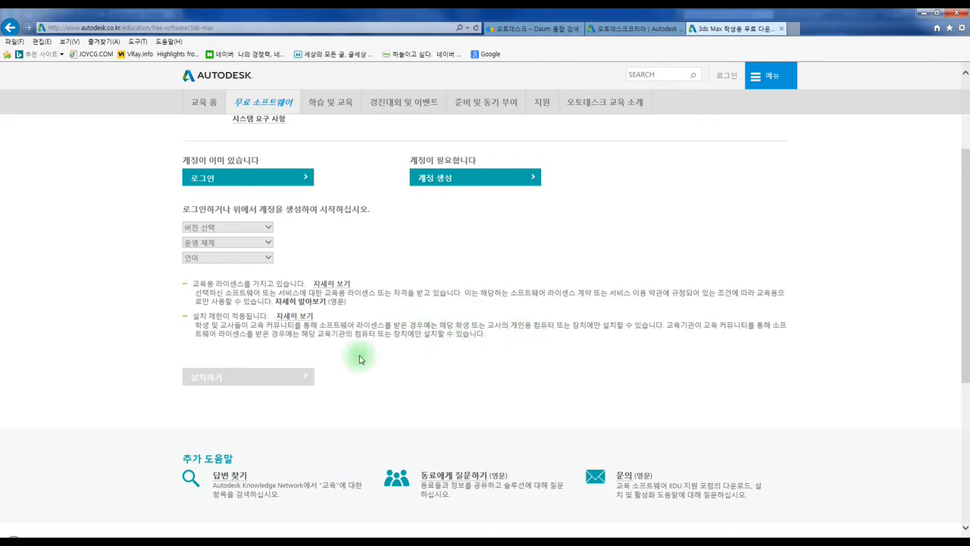
scroll(345, 354, "up", 2)
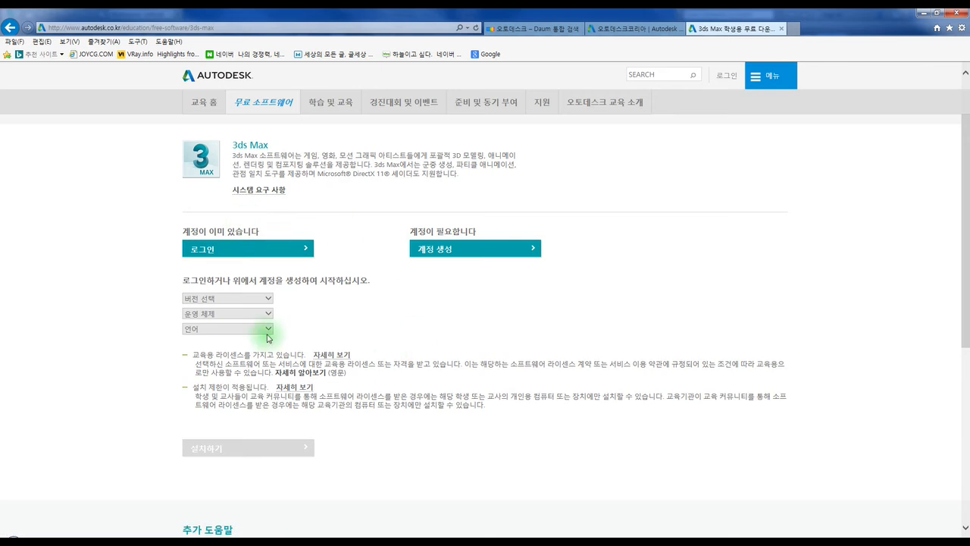
Try the version choices on the student 3ds Max download page, and return via the Autodesk Korea home page to the Daum search results.
left_click(257, 298)
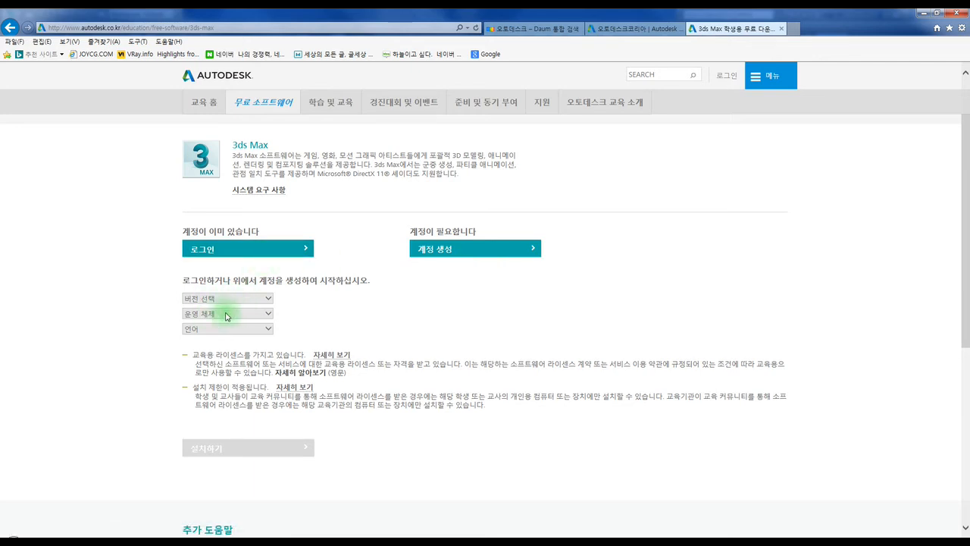
scroll(403, 304, "up", 1)
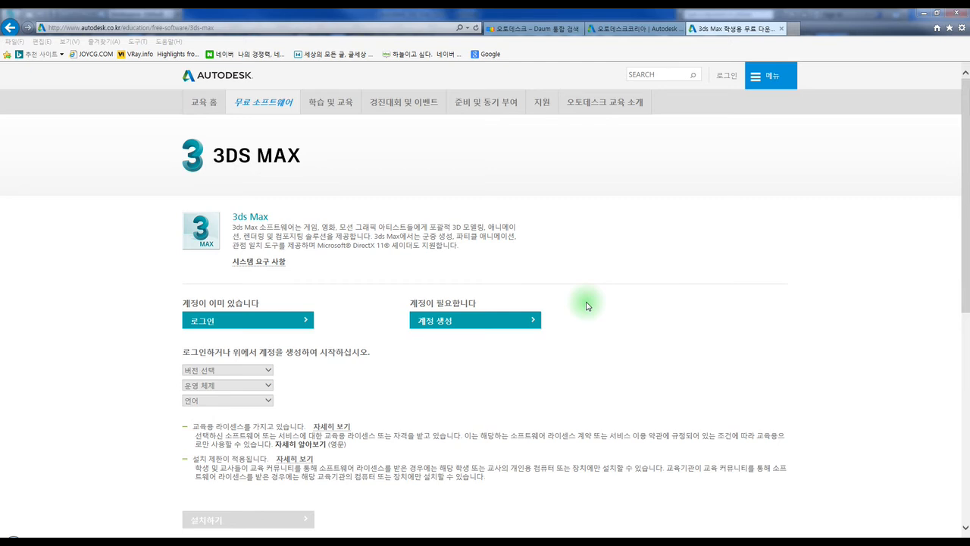
left_click(623, 31)
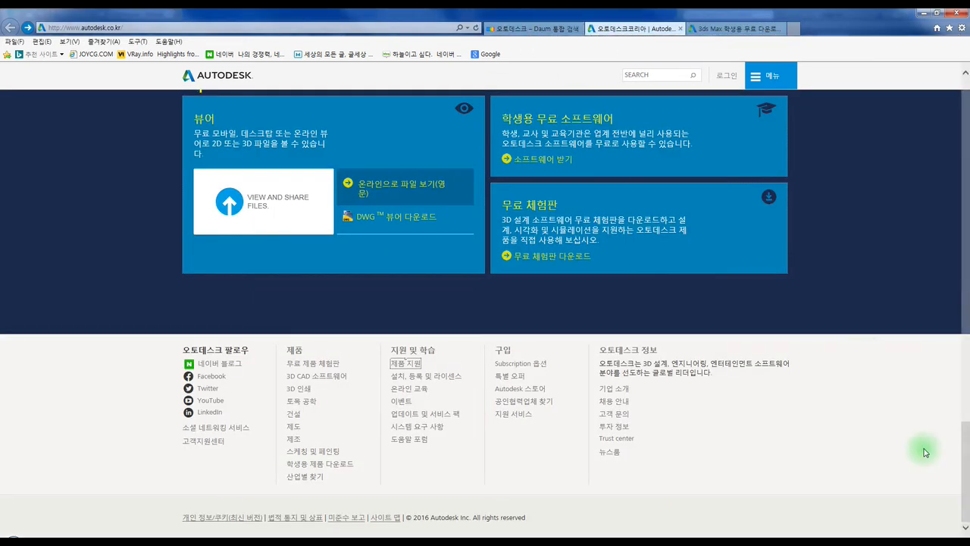
left_click(526, 28)
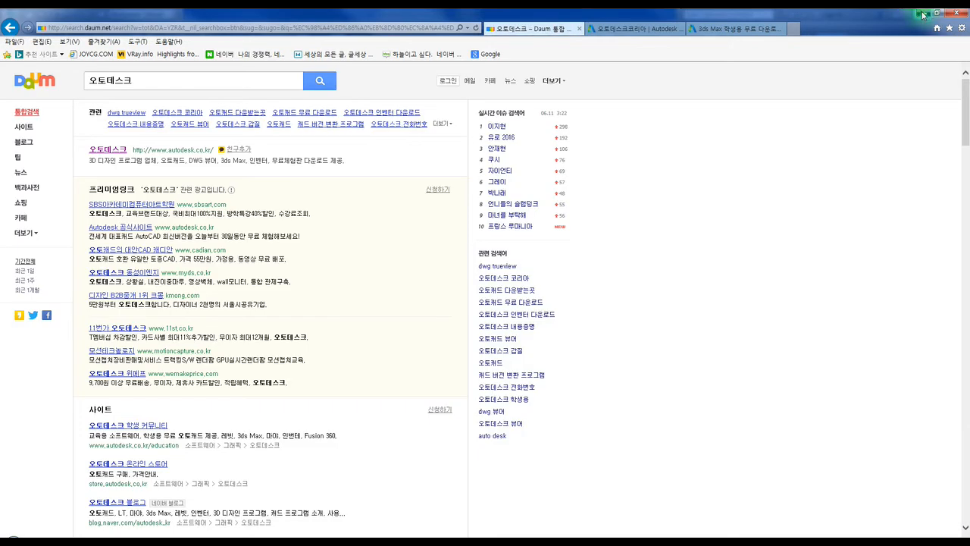
Minimize the browser, view the image of the initial 3ds Max experience choice (12.JPG), and switch to 3ds Max.
left_click(921, 14)
left_click(466, 309)
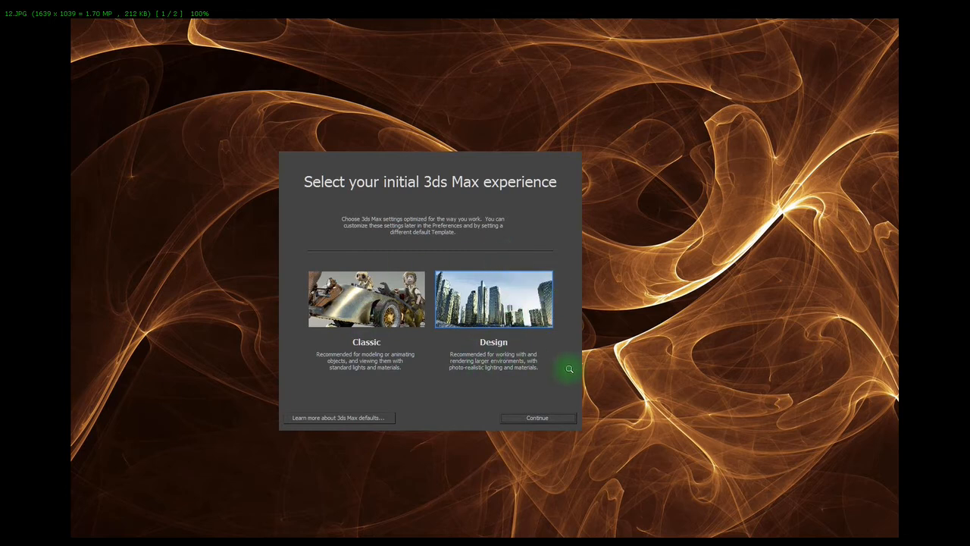
key("alt+Tab")
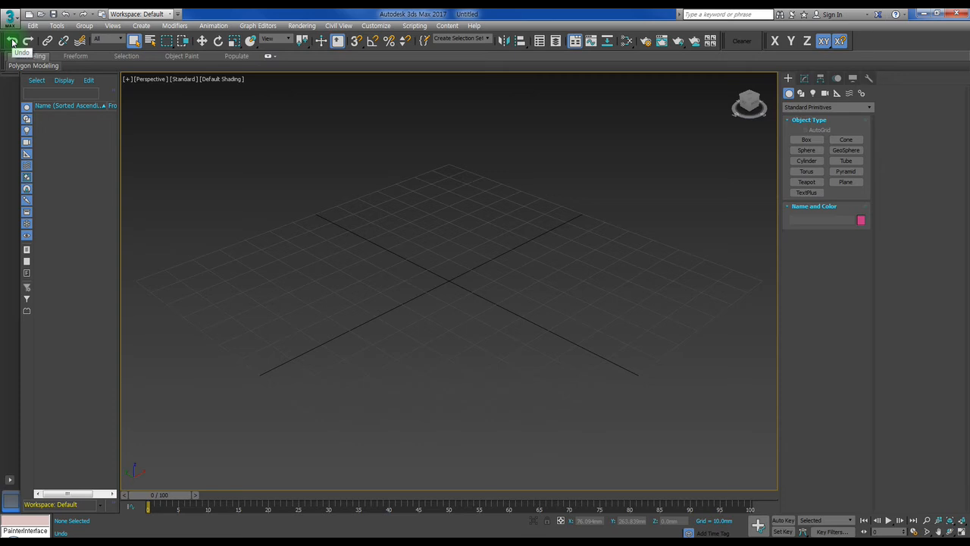
Look through the Modify, Hierarchy, Motion, Display and Utilities settings, return to Create, and browse the main commands from Create to Rendering.
left_click(805, 79)
left_click(821, 78)
left_click(837, 79)
left_click(853, 78)
left_click(868, 78)
left_click(787, 79)
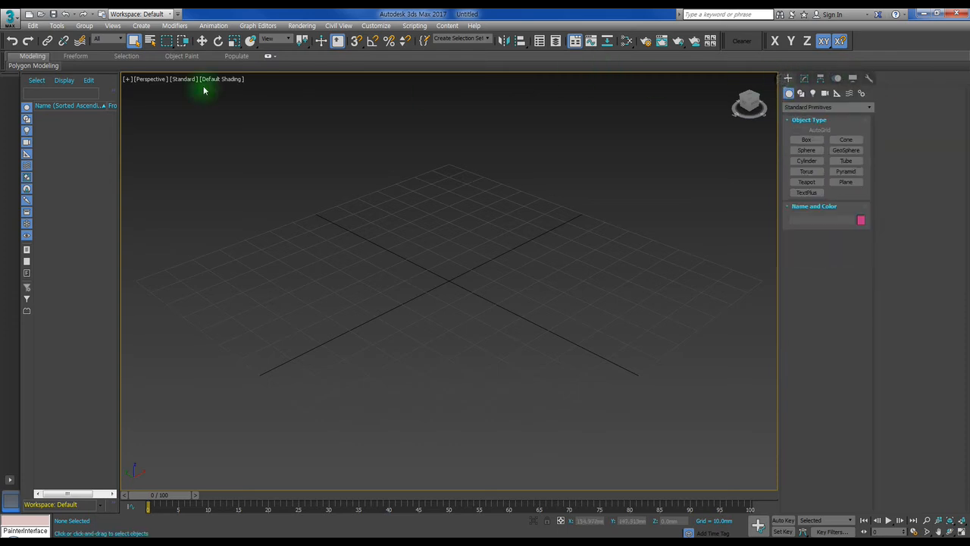
left_click(141, 25)
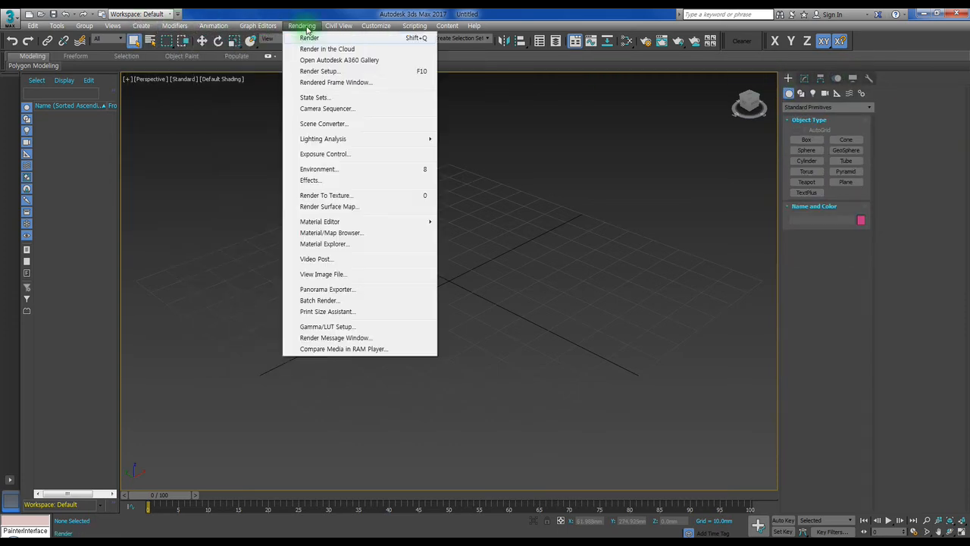
left_click(465, 15)
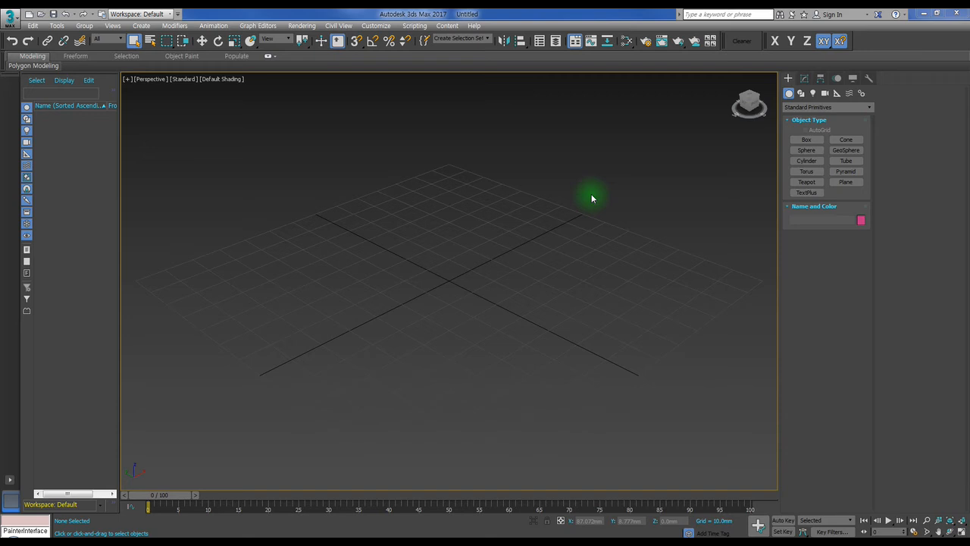
Hide and show the grid of the Perspective viewport several times, leaving it shown.
key("g")
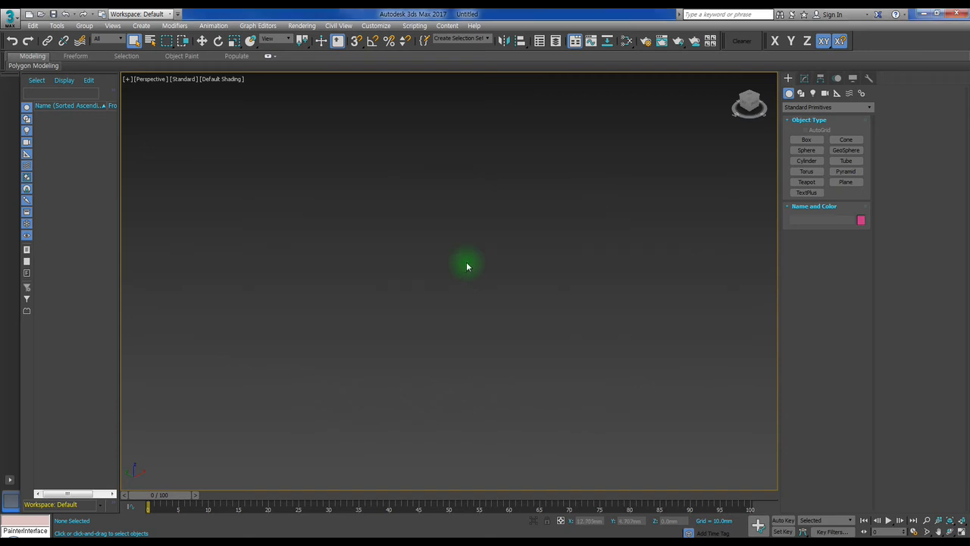
key("g")
key("g")
key("g")
key("g")
key("g")
key("g")
key("g")
key("g")
key("g")
Switch to the four-viewport layout and activate the Top, Front, Left and Perspective viewports in turn.
key("alt+w")
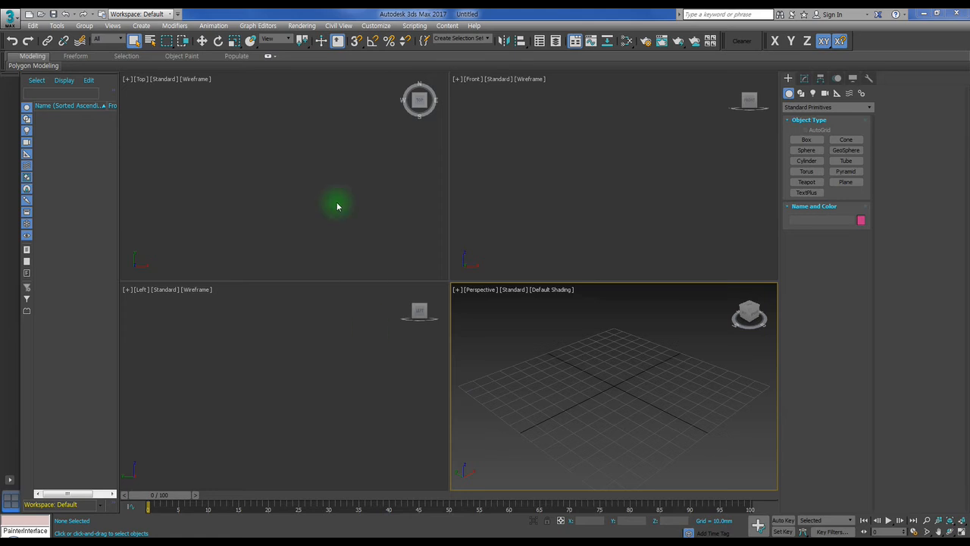
left_click(148, 100)
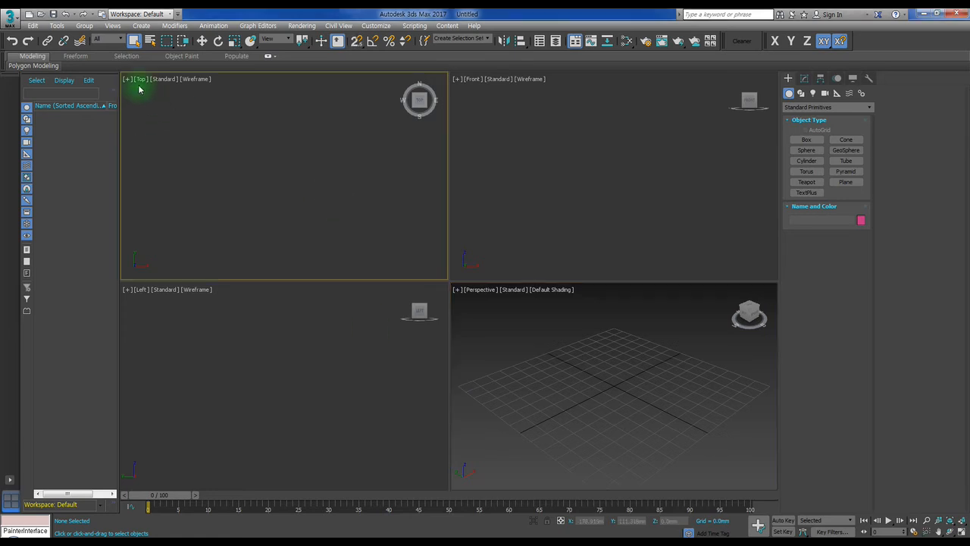
left_click(554, 110)
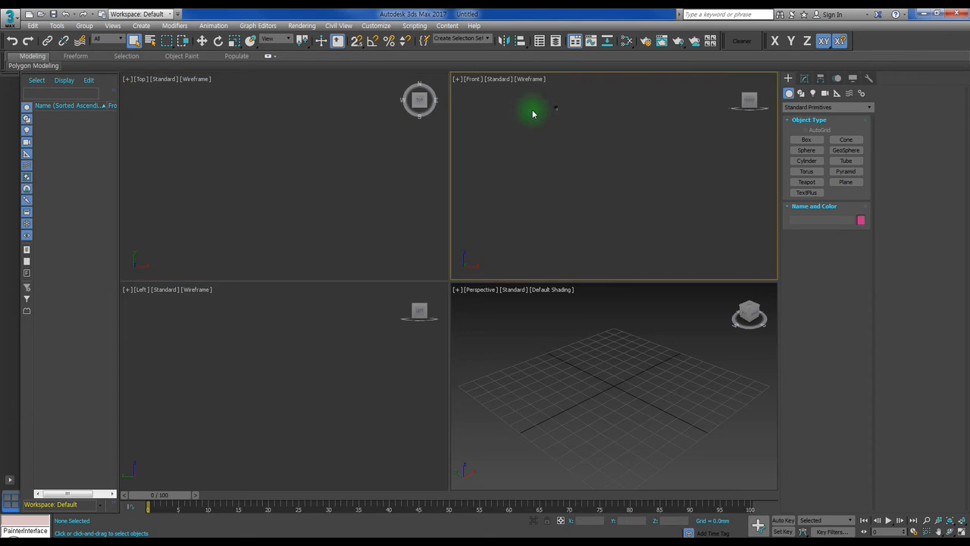
left_click(224, 360)
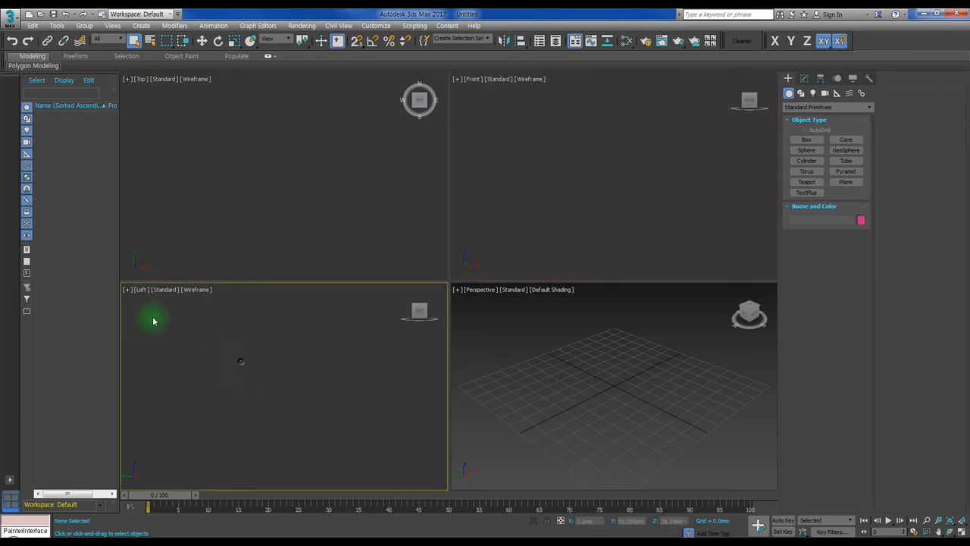
left_click(667, 340)
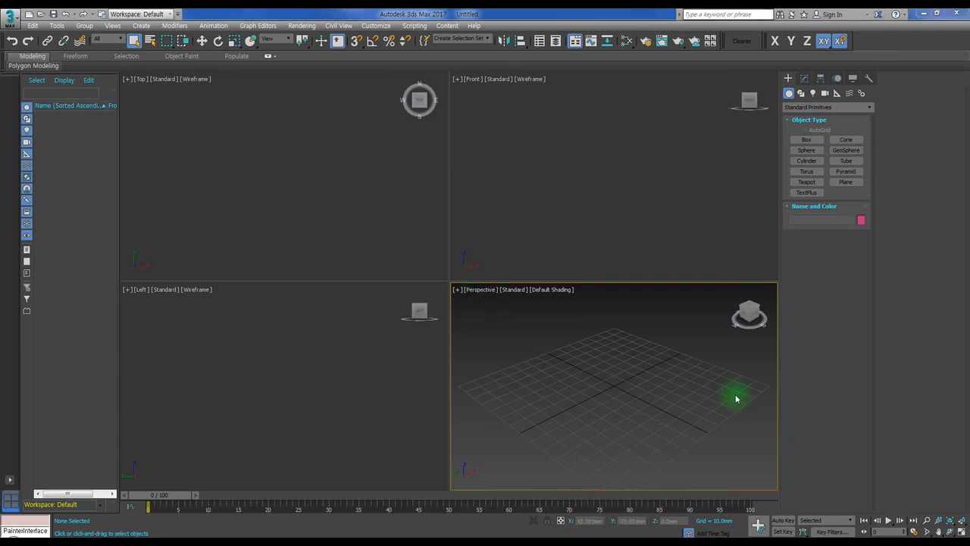
left_click(549, 337)
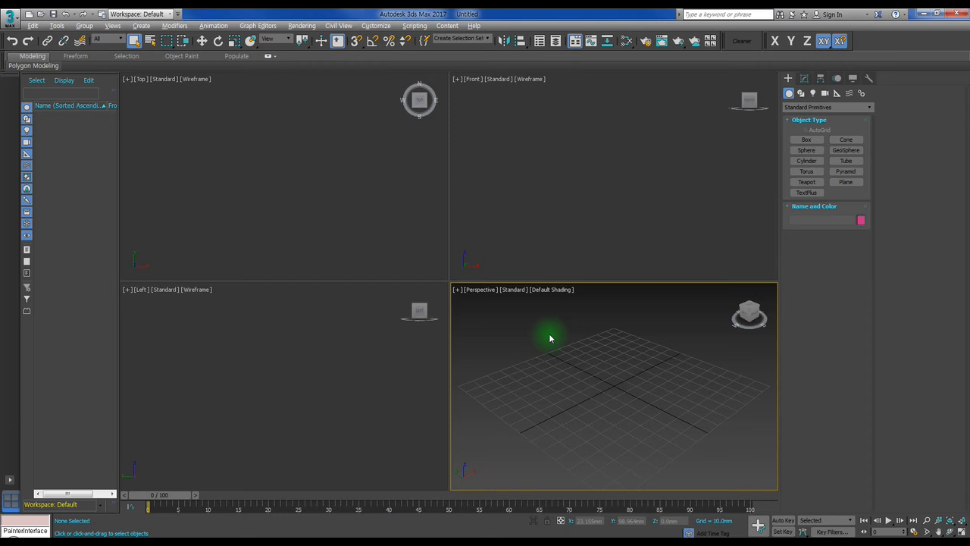
Maximize the Perspective viewport and the Front viewport in turn, restoring the four-viewport layout after each.
key("alt+w")
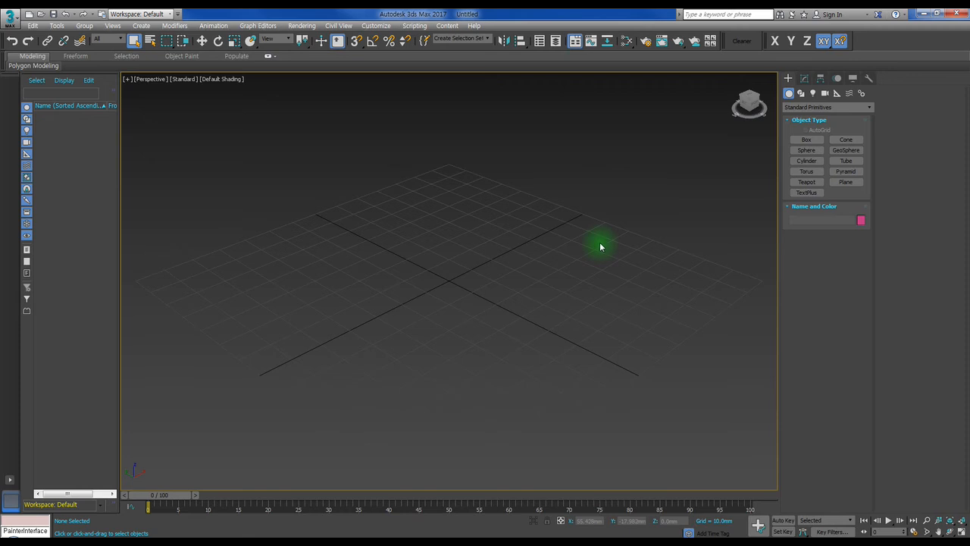
key("alt+w")
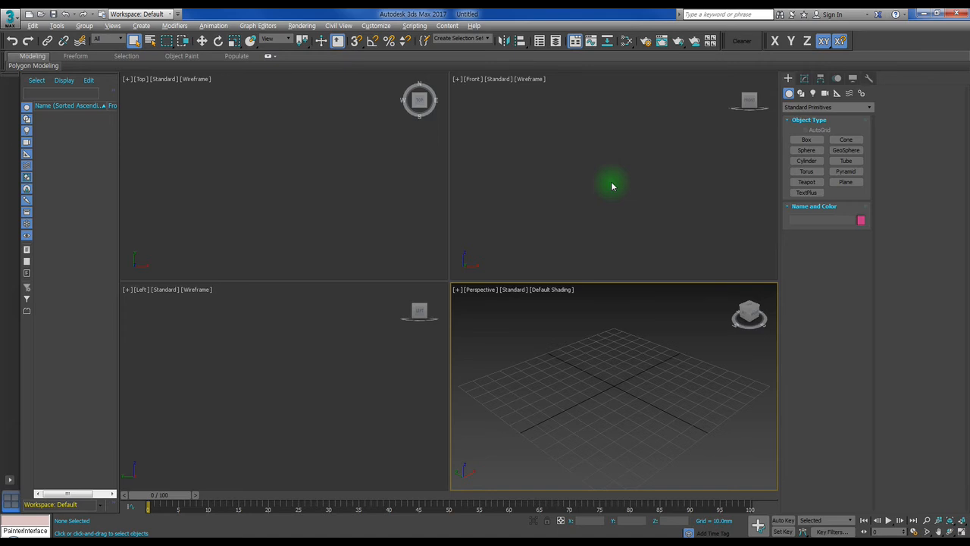
key("alt+w")
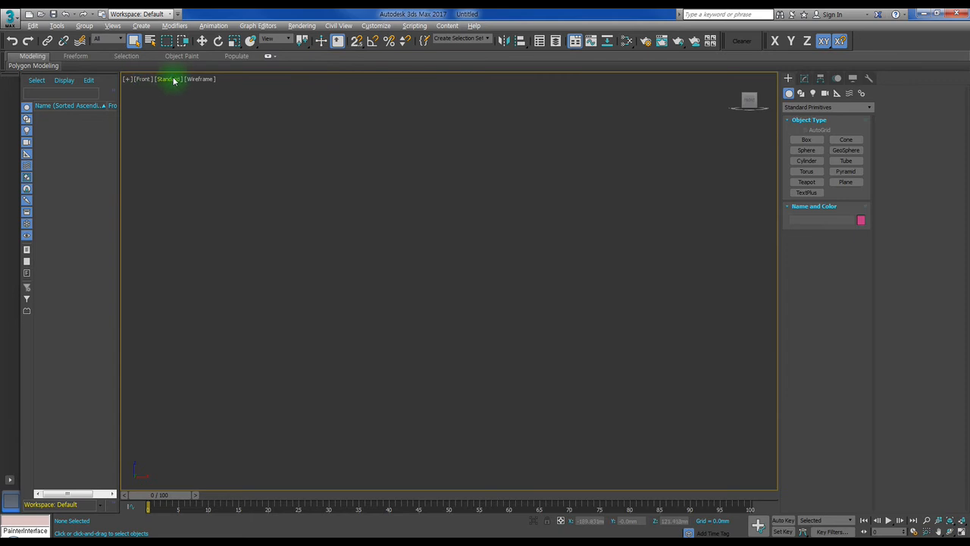
key("alt+w")
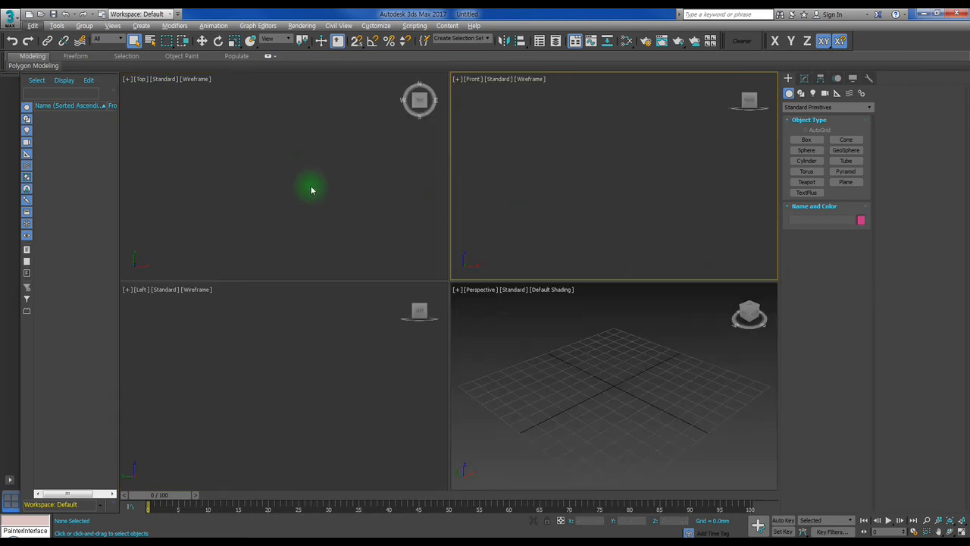
Maximize the Top viewport and the Left viewport in turn, going back to the four-viewport layout each time.
left_click(266, 157)
key("alt+w")
key("alt+w")
left_click(316, 390)
key("alt+w")
key("alt+w")
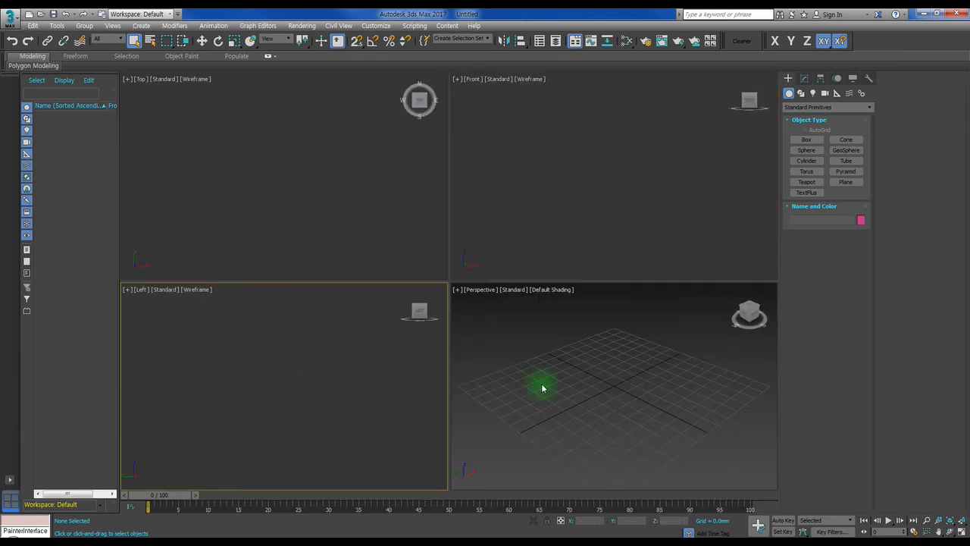
Activate the Front viewport and the Top viewport, and maximize and restore the Top viewport.
left_click(509, 203)
left_click(408, 187)
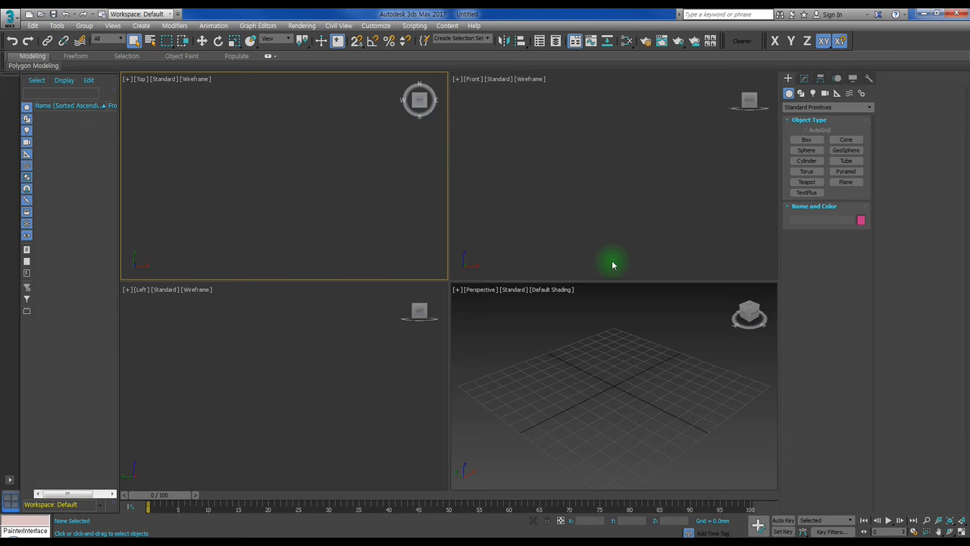
key("alt+w")
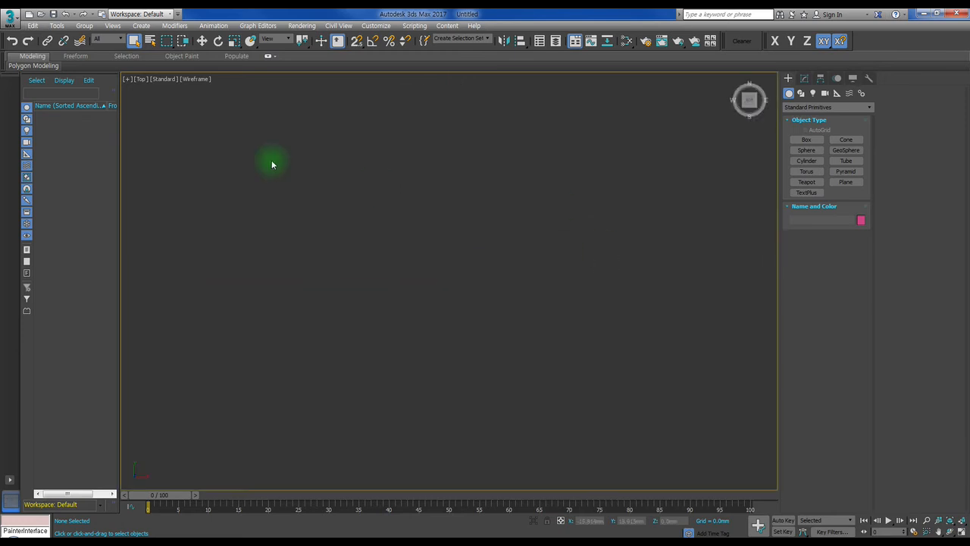
key("alt+w")
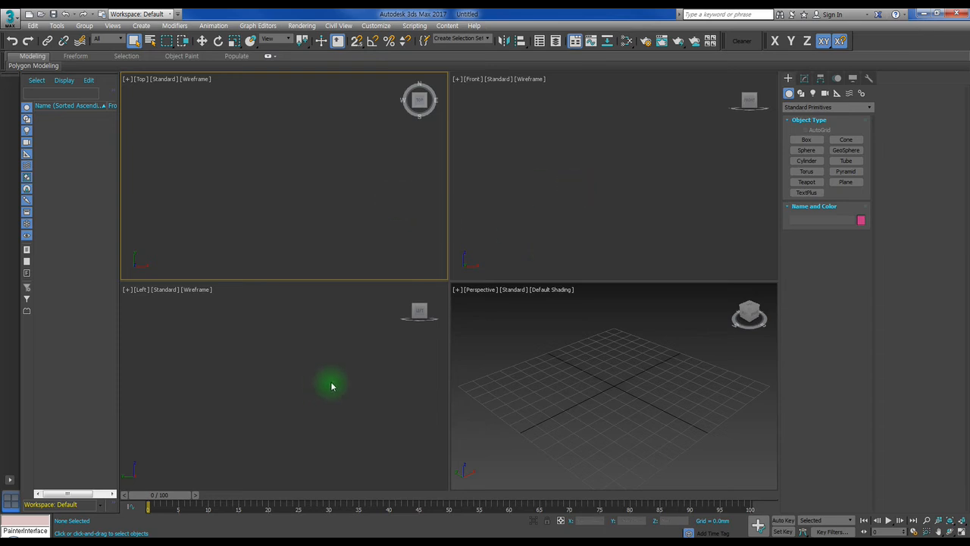
Create a box across the centre of the grid in the Perspective viewport and leave the Box command.
left_click(797, 140)
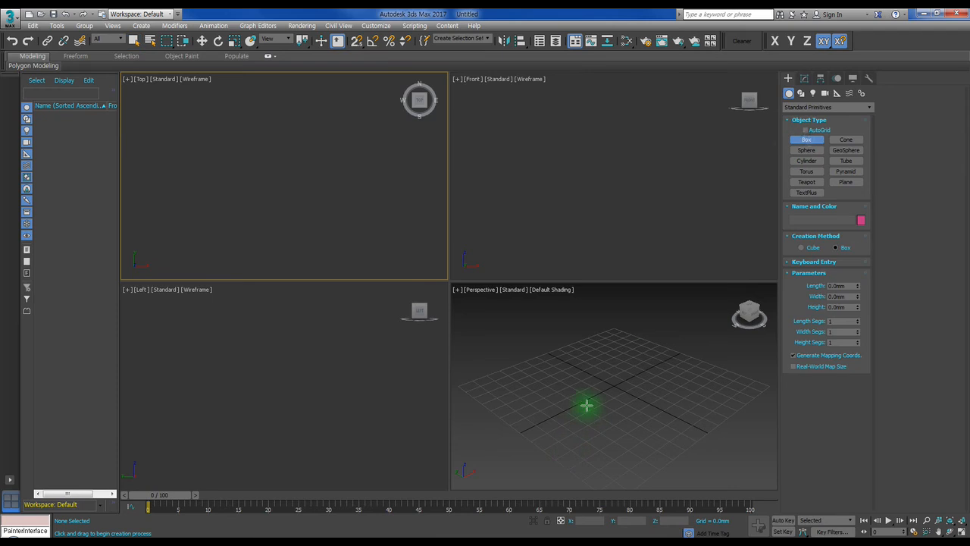
left_click_drag(556, 392, 678, 393)
left_click(674, 334)
right_click(675, 334)
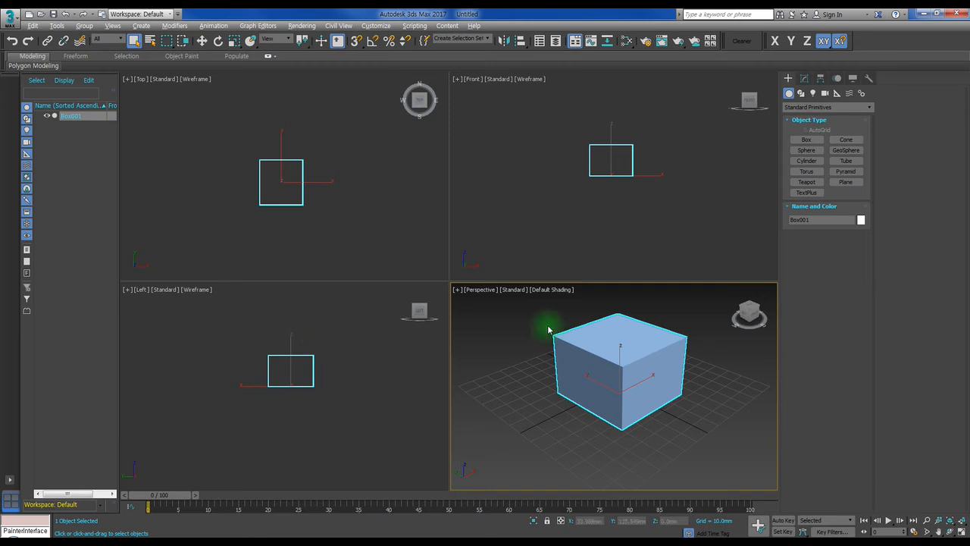
Maximize the Perspective viewport and delete the box.
key("alt+w")
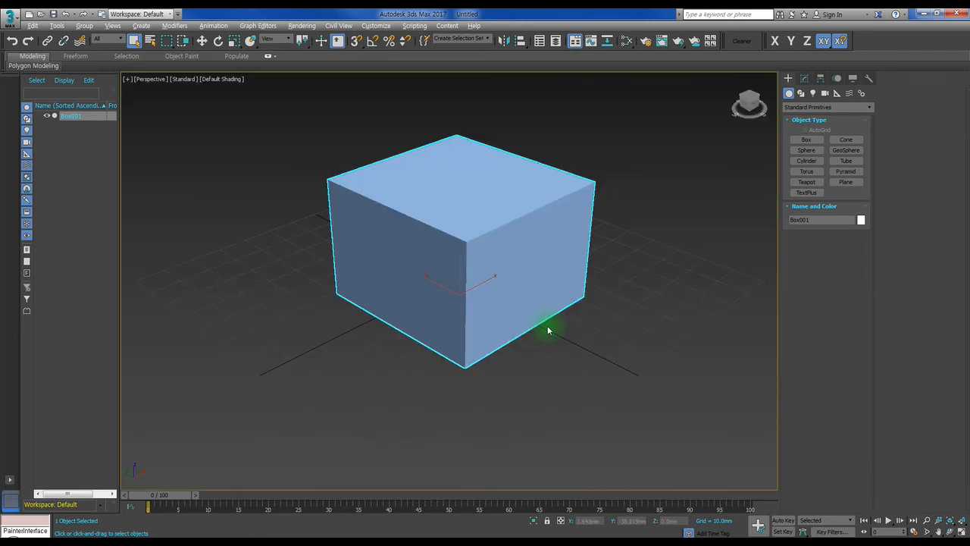
key("Delete")
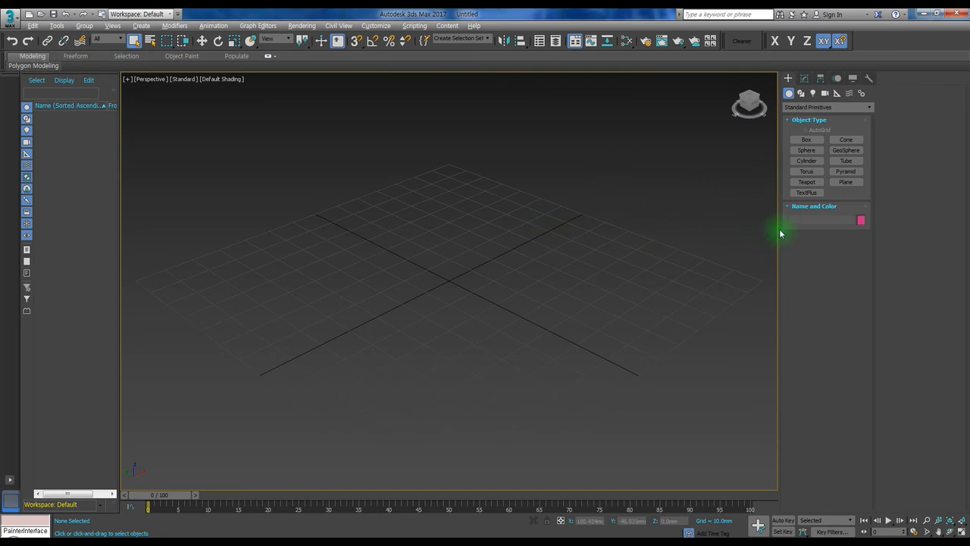
Narrow the command panel to a single column and widen it back to two columns.
left_click_drag(781, 230, 902, 230)
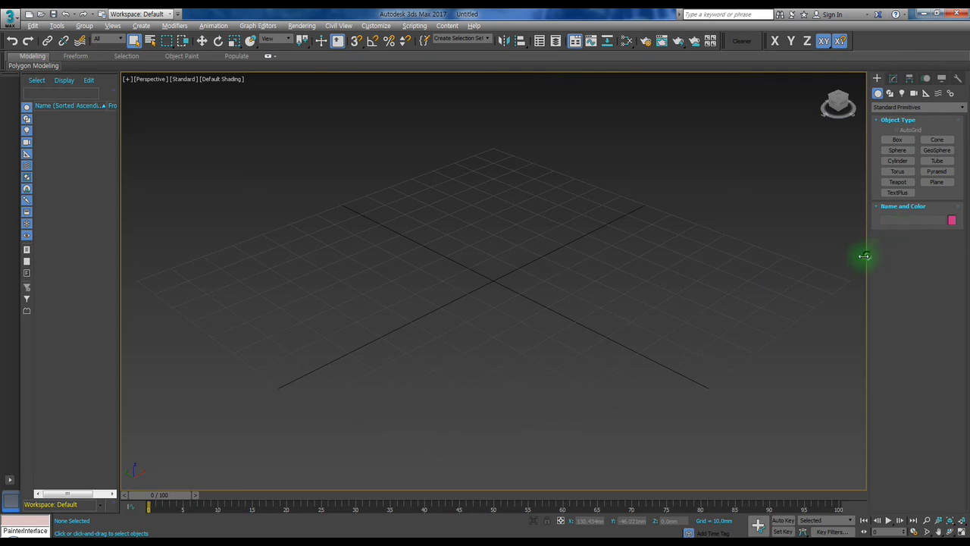
left_click_drag(865, 255, 825, 255)
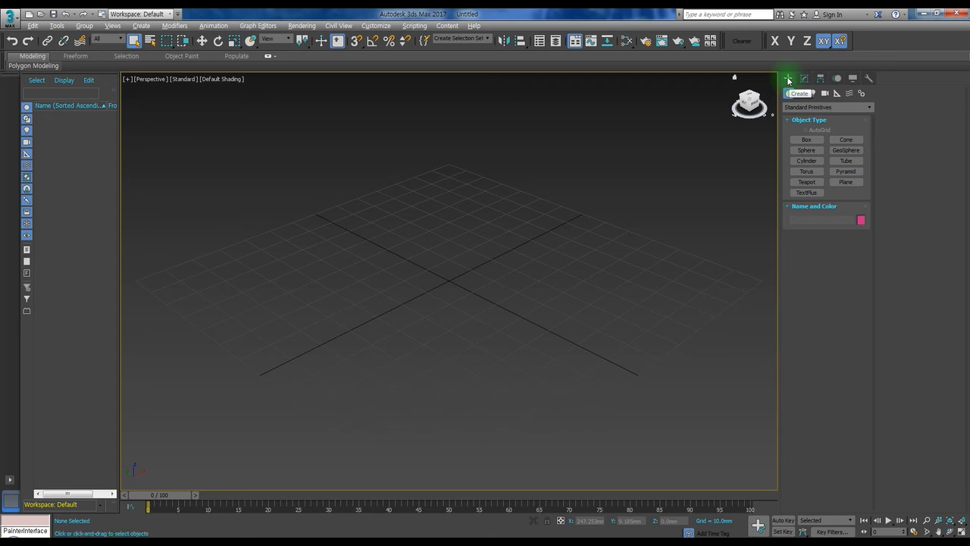
left_click(803, 143)
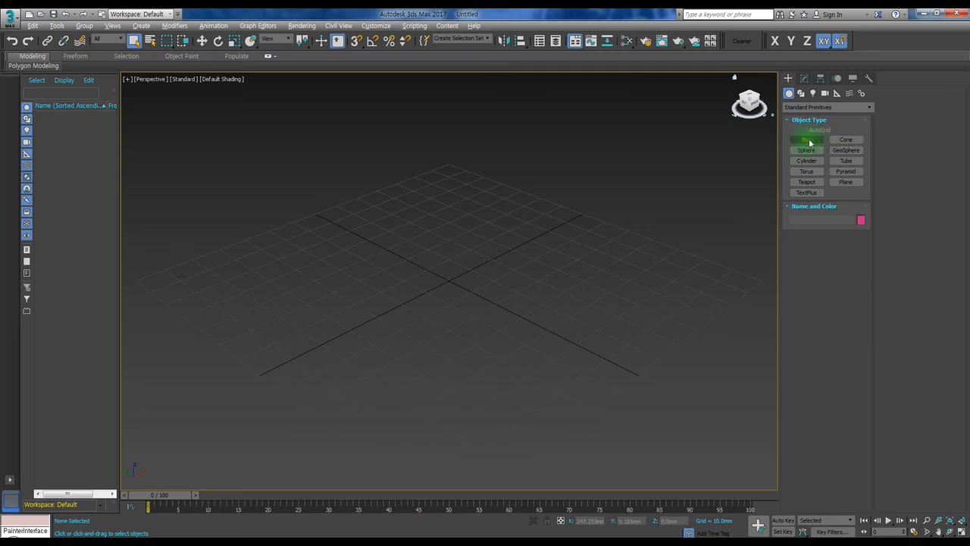
left_click(809, 143)
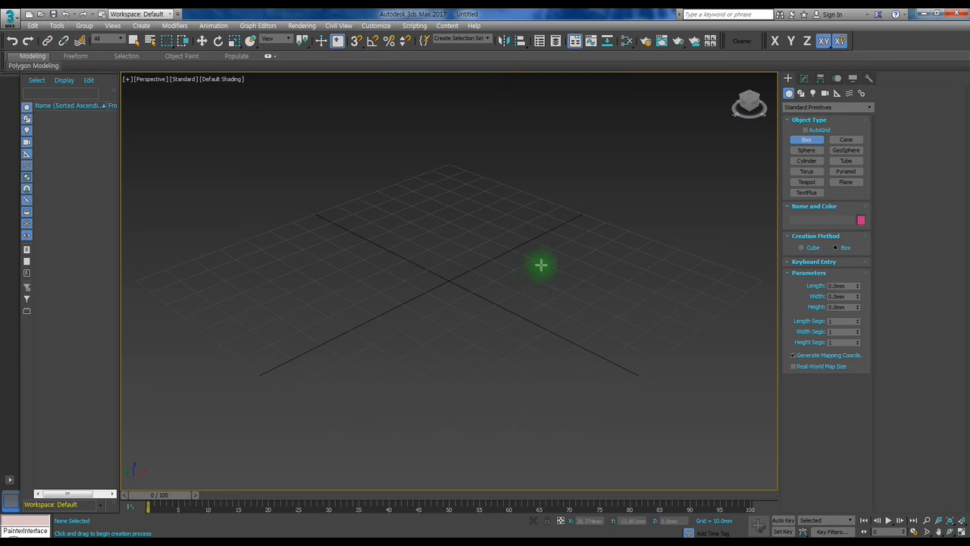
left_click(793, 141)
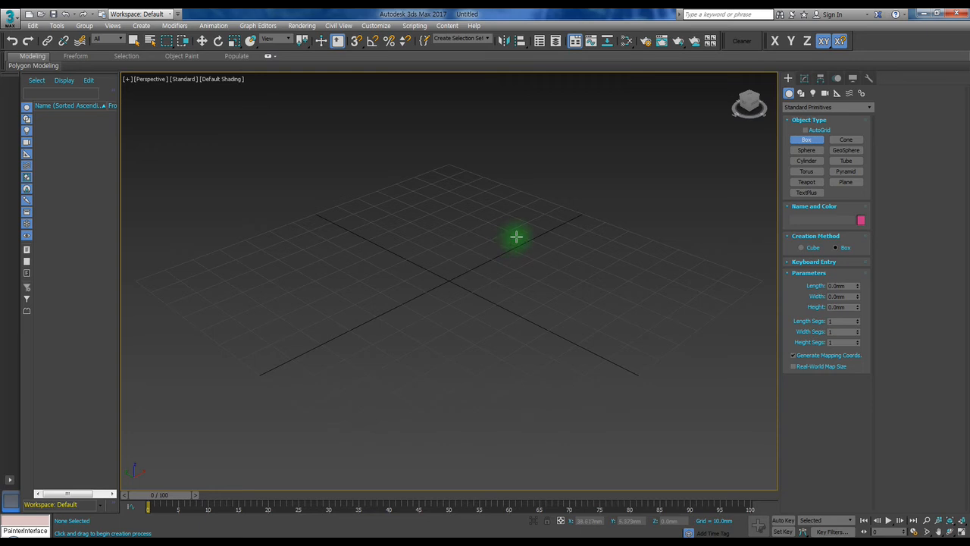
right_click(551, 218)
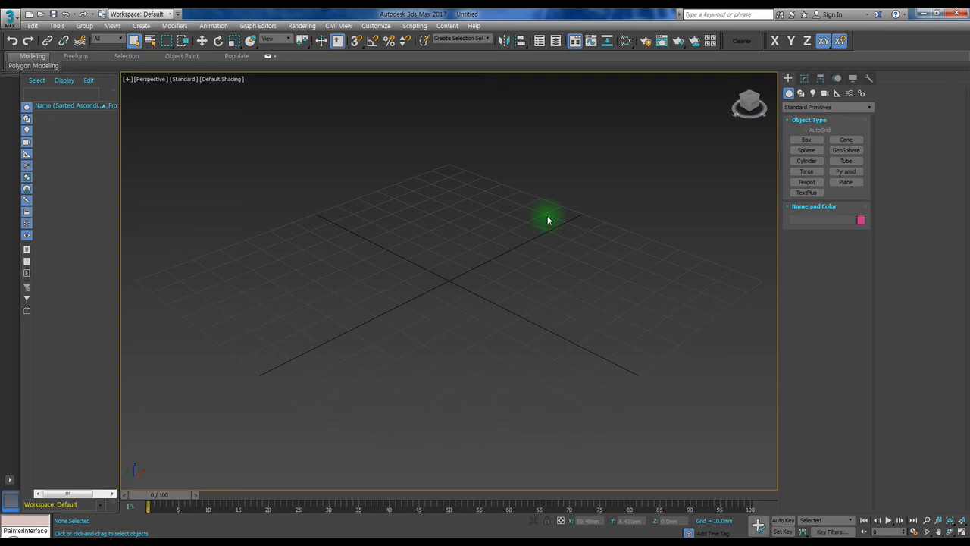
Create a box about 70 × 70 × 33 mm across the grid centre and a slim box about 18 × 12 × 43 mm beside it.
left_click(805, 140)
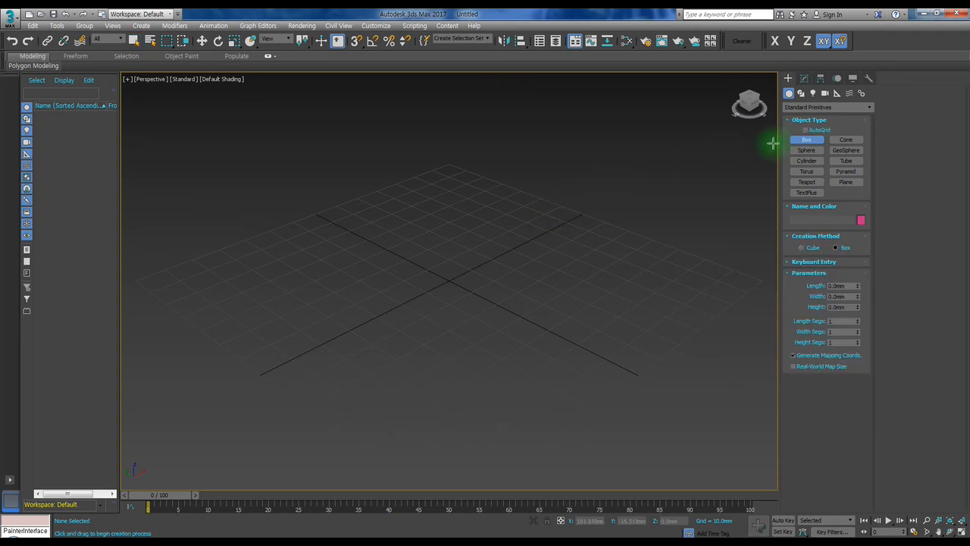
left_click(288, 292)
left_click_drag(288, 292, 610, 291)
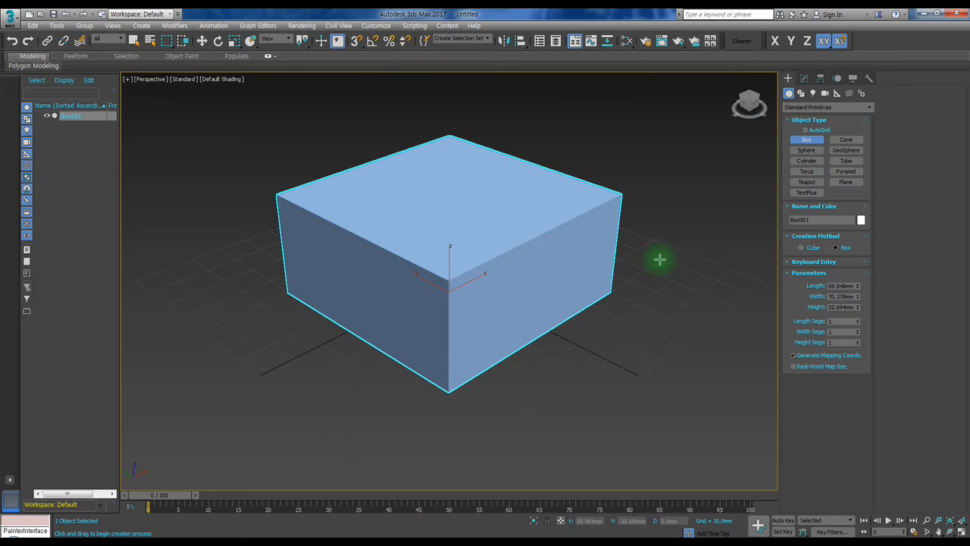
left_click_drag(660, 259, 688, 294)
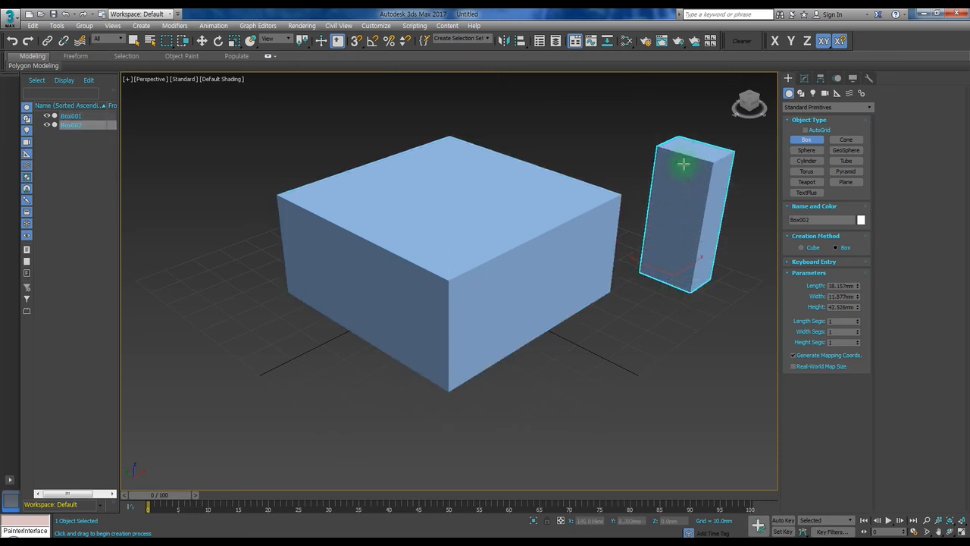
right_click(600, 133)
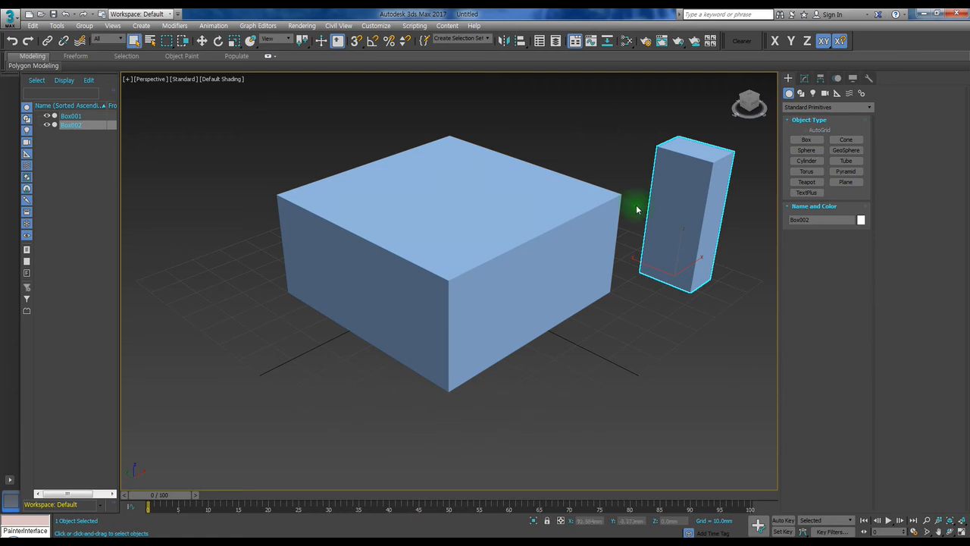
Clear the selection and try region selections over the large box's edges and the empty grid around it.
left_click(547, 371)
left_click_drag(604, 351, 709, 424)
left_click_drag(558, 313, 596, 387)
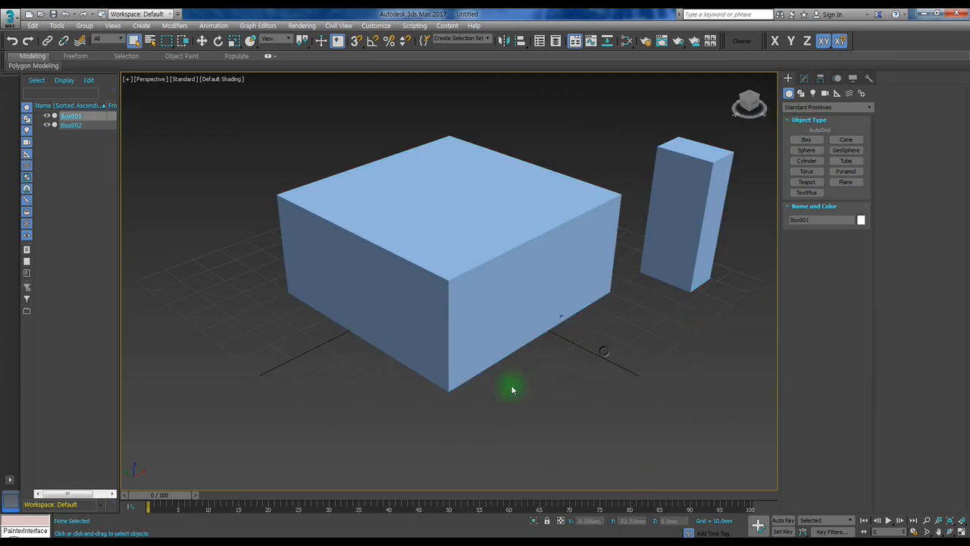
left_click_drag(141, 228, 323, 402)
left_click_drag(265, 250, 306, 333)
left_click_drag(394, 408, 569, 468)
left_click_drag(590, 403, 641, 446)
left_click_drag(613, 338, 724, 461)
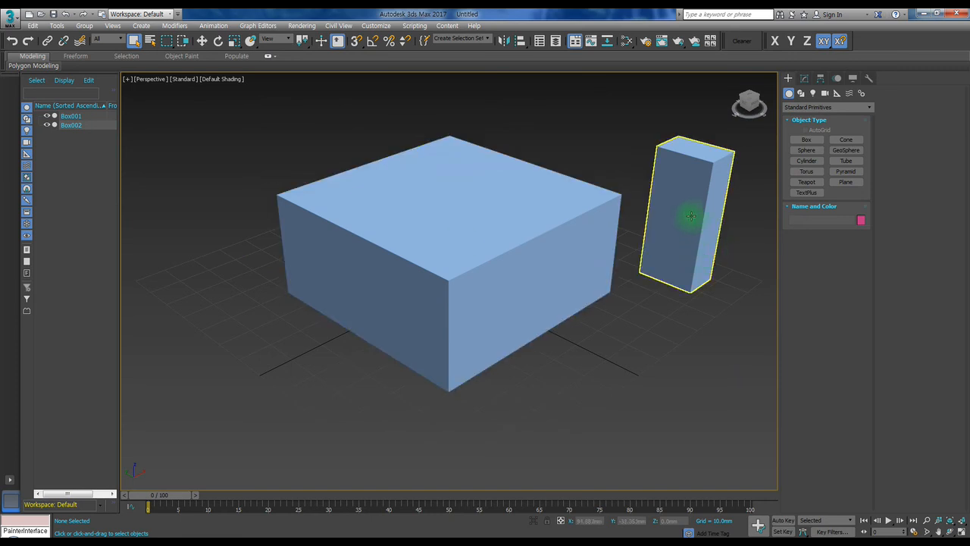
Select the slim box and the large box in turn, and delete the slim box.
left_click(678, 173)
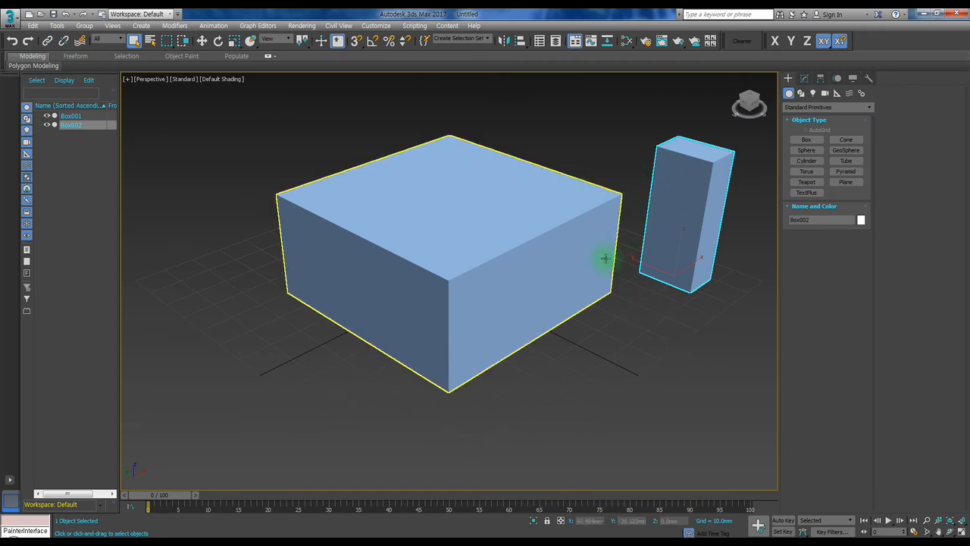
left_click(554, 191)
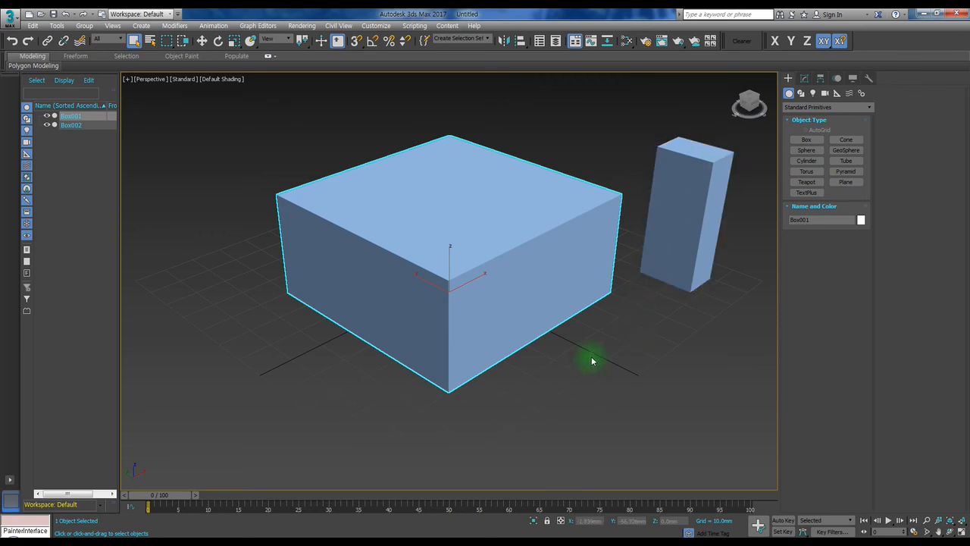
left_click(670, 235)
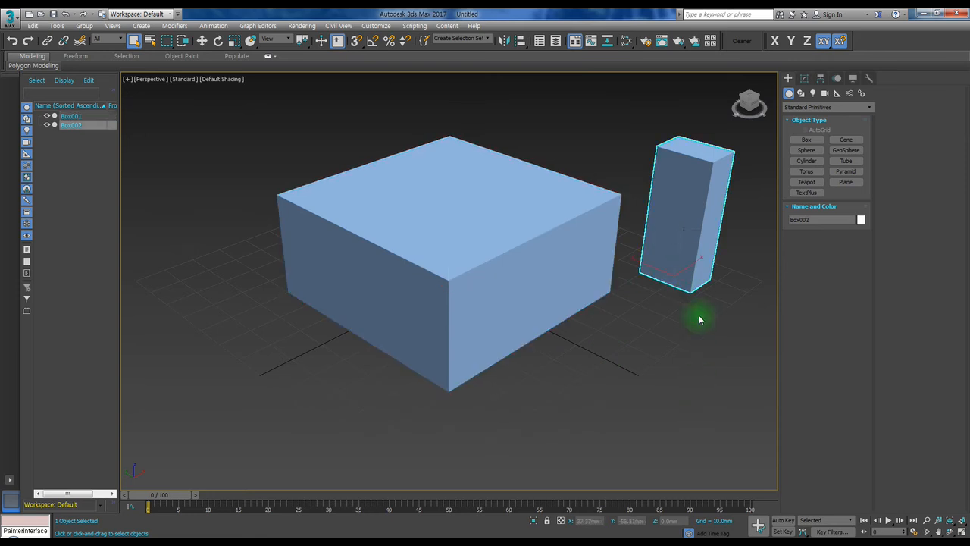
key("Delete")
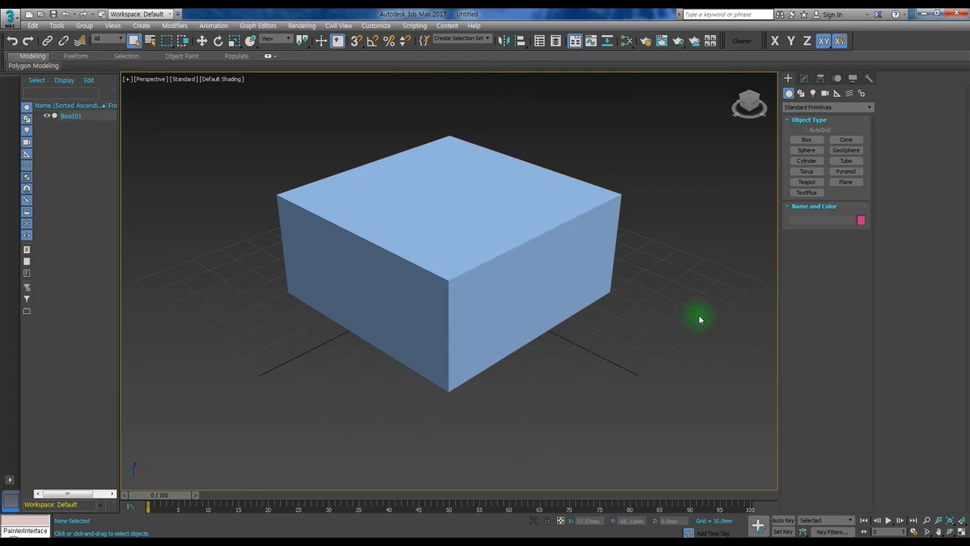
Orbit around the remaining box to view it from low and high angles, and pan the Perspective view.
left_click(516, 243)
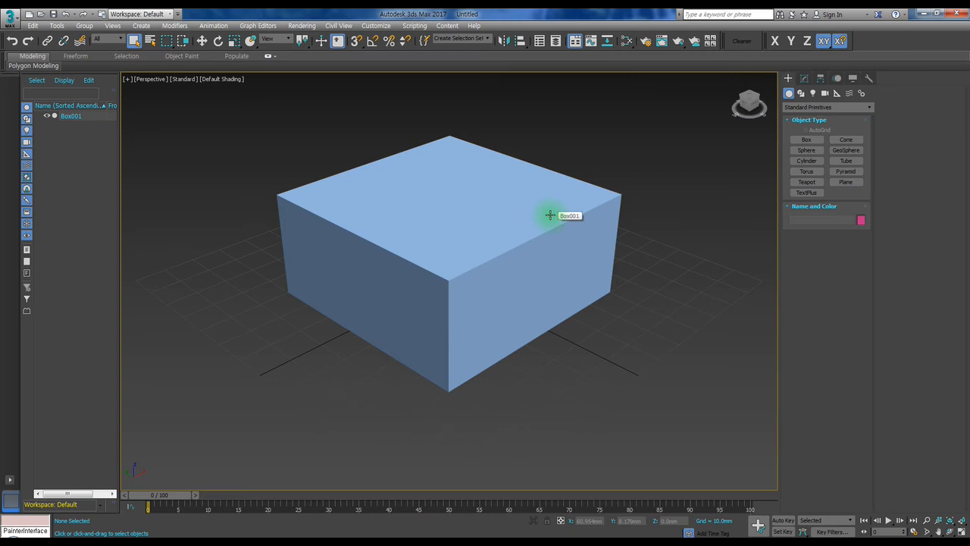
mouse_move(550, 217)
middle_mouse_down("alt")
mouse_move(516, 232)
mouse_move(521, 172)
mouse_move(520, 245)
mouse_move(526, 178)
mouse_move(529, 199)
mouse_move(619, 210)
mouse_move(489, 215)
mouse_move(584, 217)
mouse_move(531, 231)
mouse_move(314, 221)
mouse_move(566, 233)
mouse_move(555, 147)
mouse_move(551, 237)
mouse_move(503, 249)
mouse_move(489, 210)
mouse_move(523, 176)
mouse_move(569, 168)
mouse_move(581, 191)
mouse_move(581, 211)
mouse_move(535, 234)
mouse_move(554, 189)
mouse_move(604, 156)
mouse_move(568, 173)
mouse_move(551, 218)
middle_mouse_up("alt")
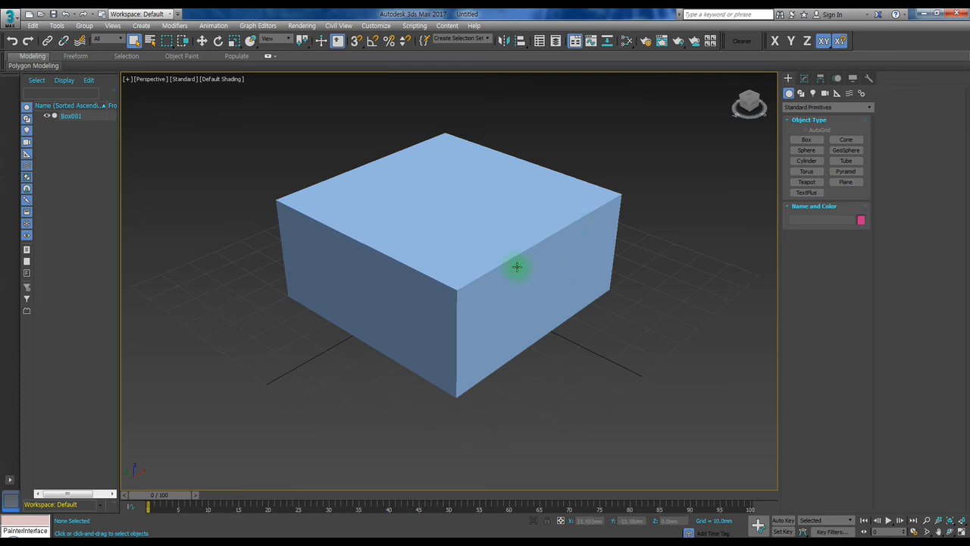
middle_click_drag(516, 265, 509, 213, "alt")
middle_click_drag(550, 233, 479, 241, "alt")
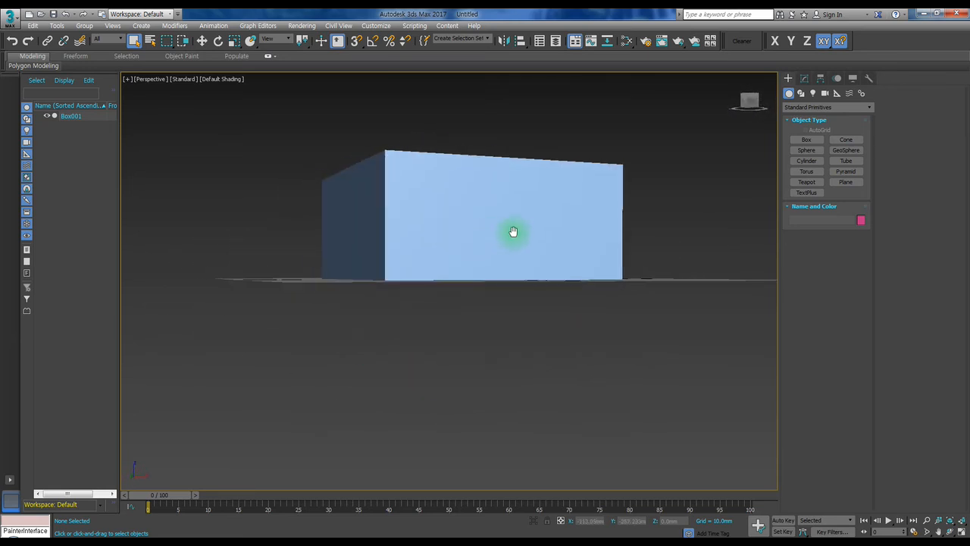
middle_click_drag(515, 251, 443, 268)
mouse_move(502, 271)
middle_mouse_down()
mouse_move(379, 260)
mouse_move(511, 266)
mouse_move(380, 264)
mouse_move(498, 266)
mouse_move(401, 260)
mouse_move(491, 263)
mouse_move(508, 303)
mouse_move(462, 316)
mouse_move(446, 288)
mouse_move(484, 258)
mouse_move(516, 275)
mouse_move(513, 284)
middle_mouse_up()
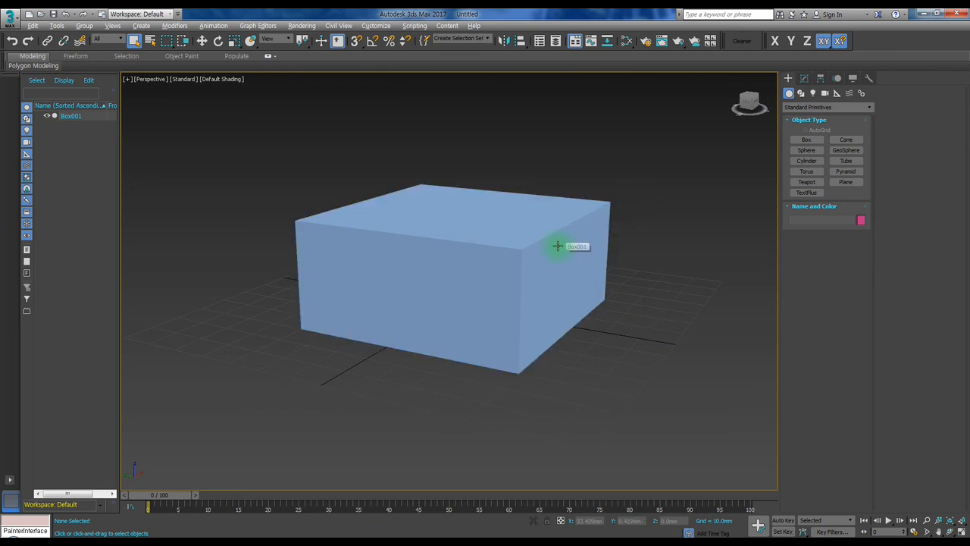
middle_click_drag(557, 246, 574, 259, "alt")
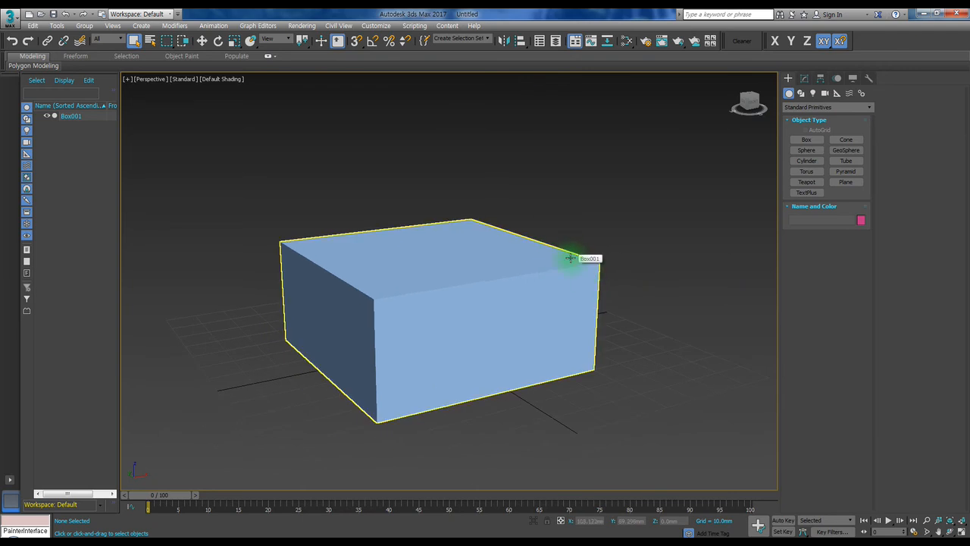
Pan the Perspective view back and forth to shift the box around the viewport.
middle_click_drag(570, 258, 543, 228)
left_click(559, 222)
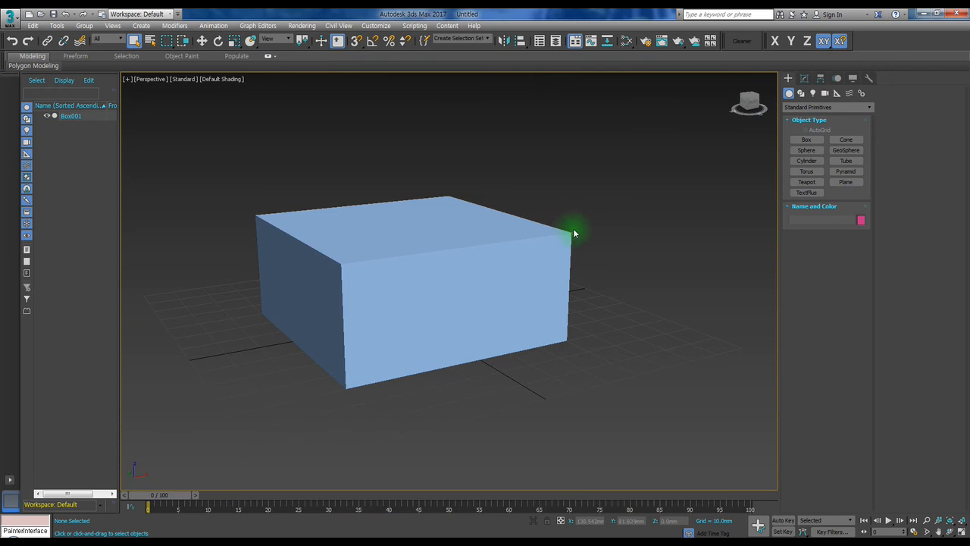
left_click(437, 204)
middle_click_drag(437, 205, 499, 206)
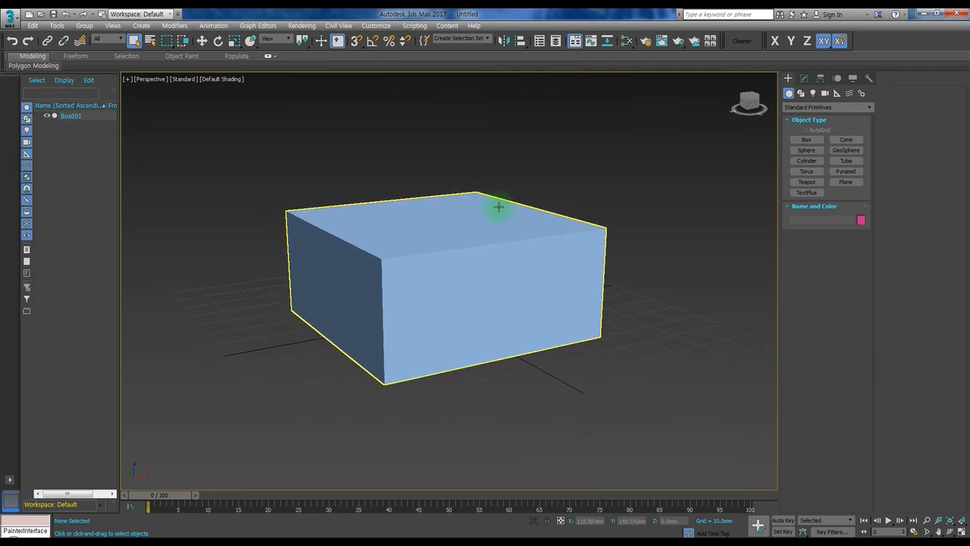
middle_click_drag(485, 248, 522, 251)
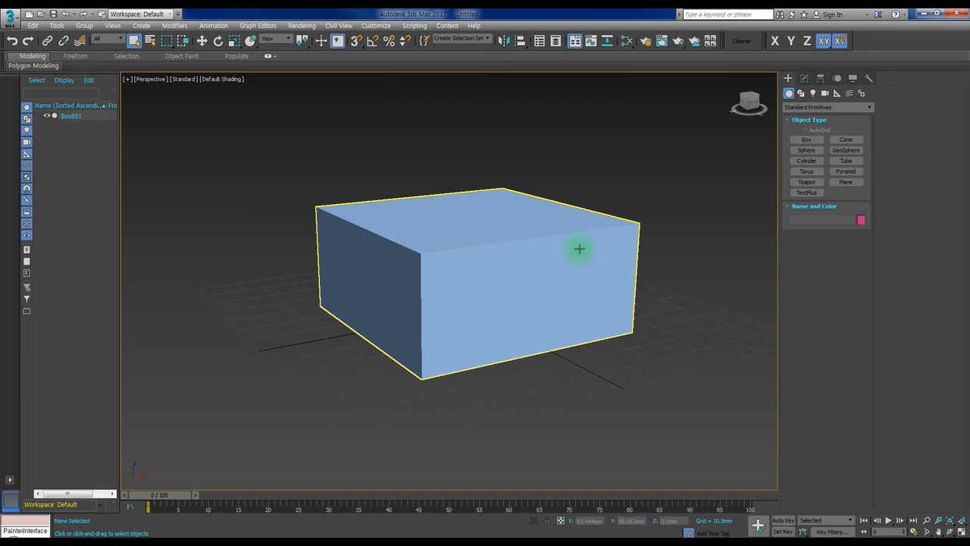
middle_click_drag(579, 249, 489, 253)
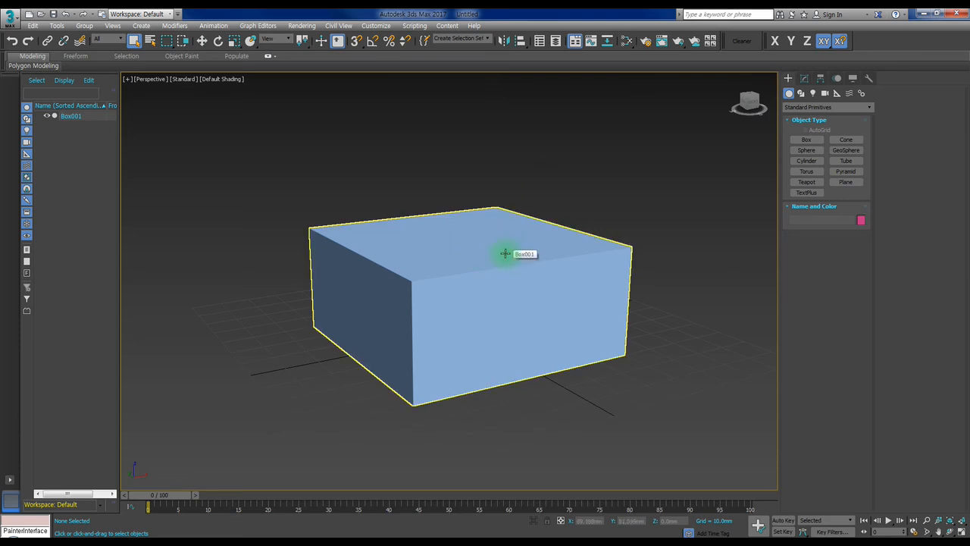
mouse_move(506, 253)
middle_mouse_down()
mouse_move(539, 251)
mouse_move(426, 253)
mouse_move(539, 249)
mouse_move(442, 256)
mouse_move(496, 240)
mouse_move(495, 250)
mouse_move(515, 246)
middle_mouse_up()
middle_click_drag(426, 250, 525, 263)
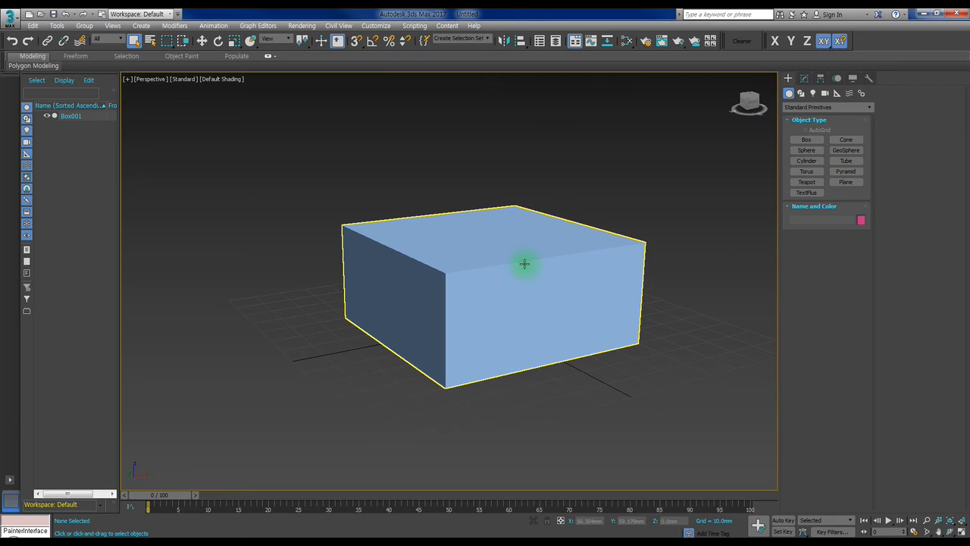
middle_click_drag(448, 243, 393, 250)
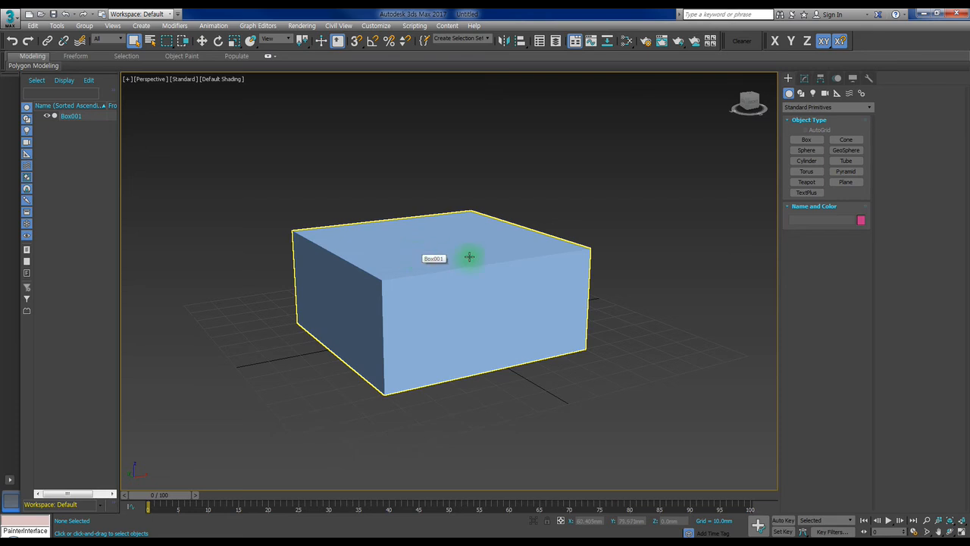
middle_click_drag(427, 259, 551, 205)
middle_click_drag(553, 125, 480, 299, "shift")
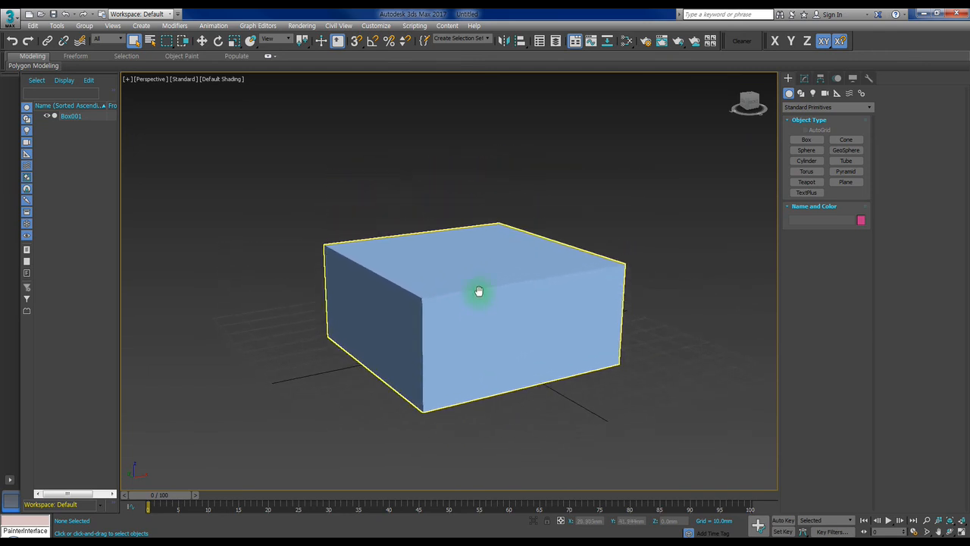
middle_click_drag(483, 244, 377, 311)
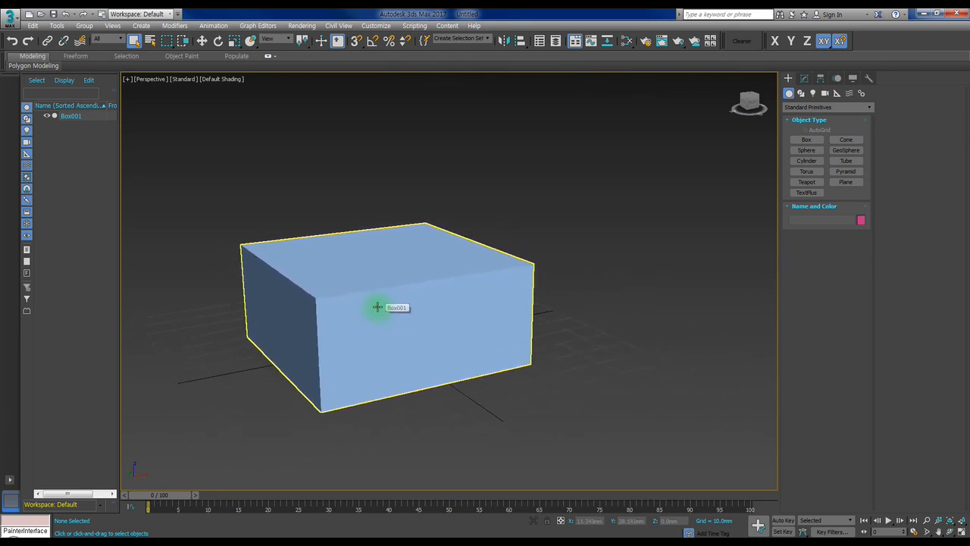
middle_click_drag(376, 307, 429, 300)
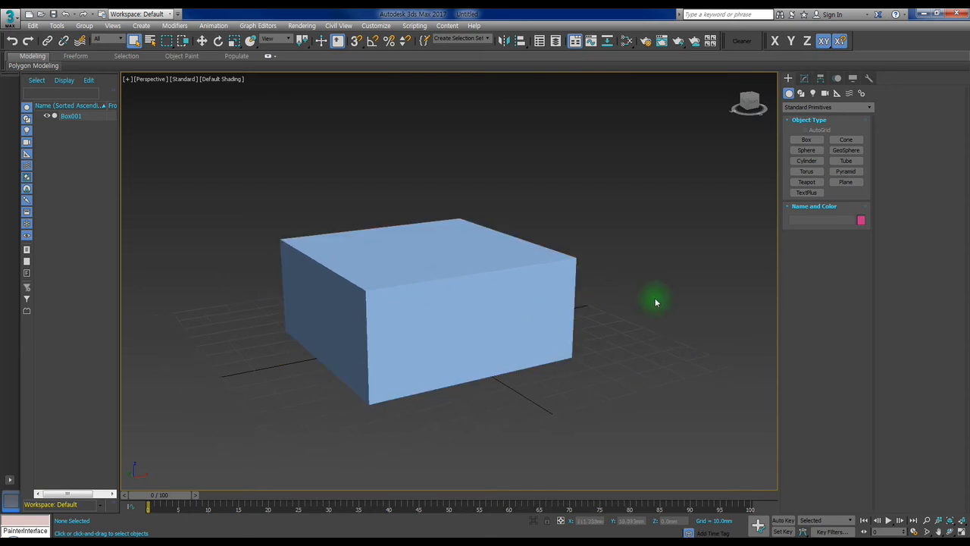
Orbit the Perspective view sideways and up and down to examine the box's faces from several angles.
middle_click_drag(417, 300, 481, 280)
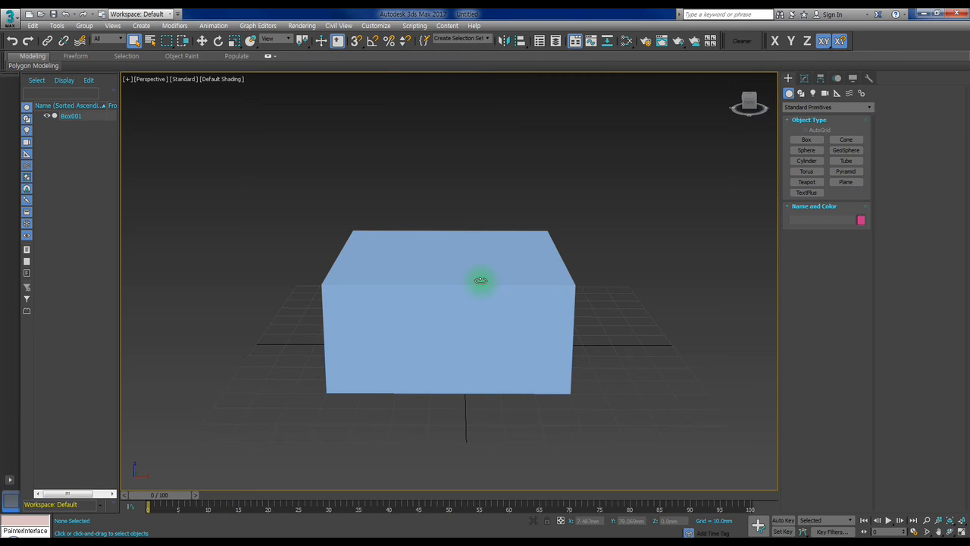
middle_click_drag(474, 281, 295, 263, "alt")
middle_click_drag(353, 267, 425, 288, "alt")
middle_click_drag(326, 276, 424, 284, "alt")
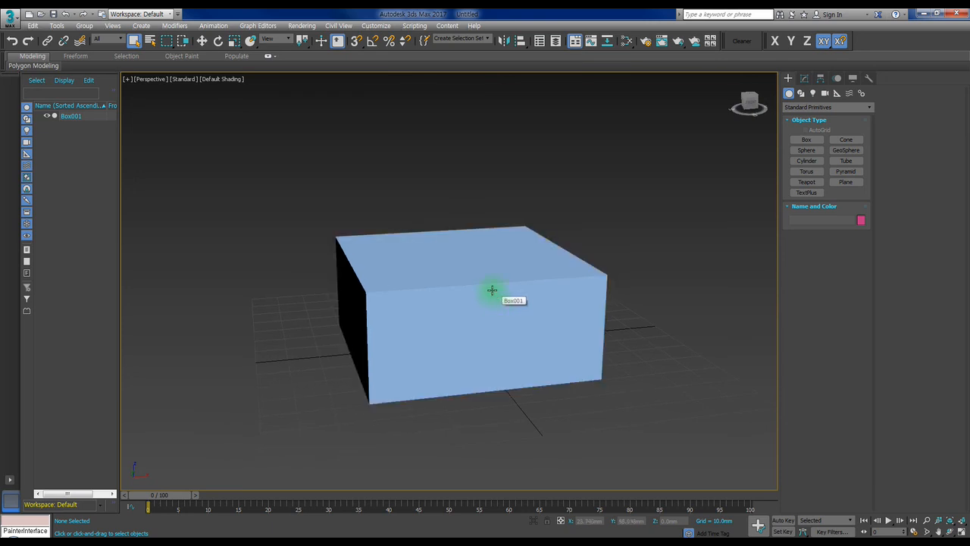
middle_click_drag(488, 285, 484, 258, "alt")
middle_click_drag(482, 321, 480, 281, "alt")
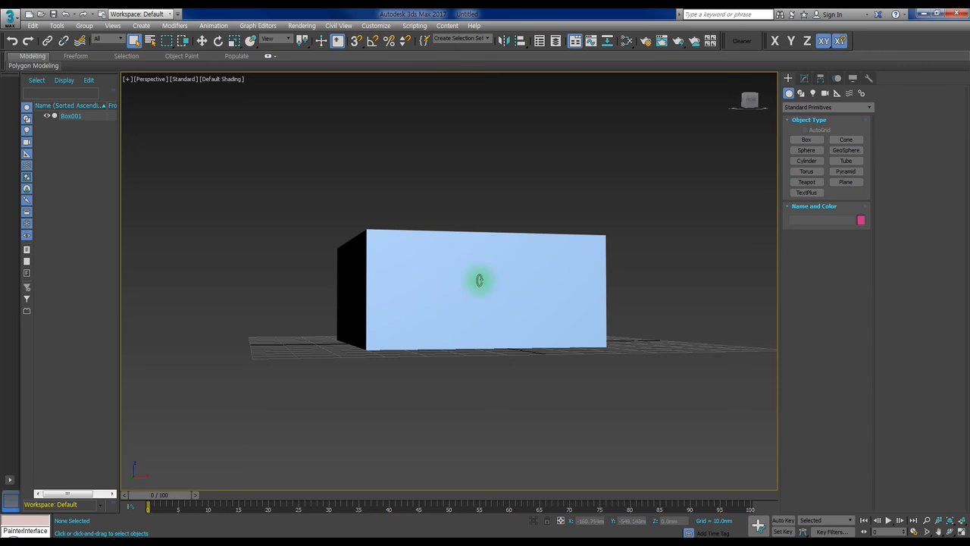
middle_click_drag(479, 281, 485, 313, "alt")
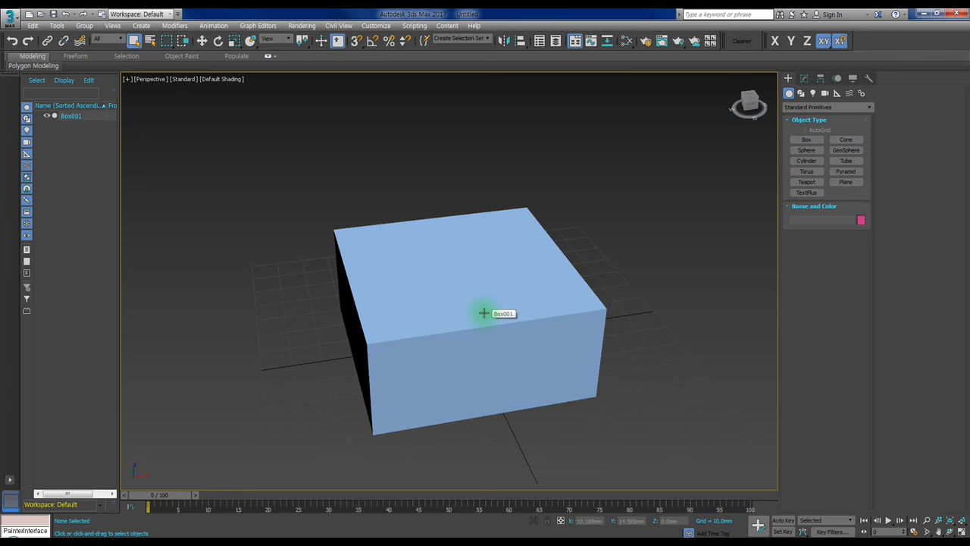
middle_click_drag(427, 299, 450, 275, "alt")
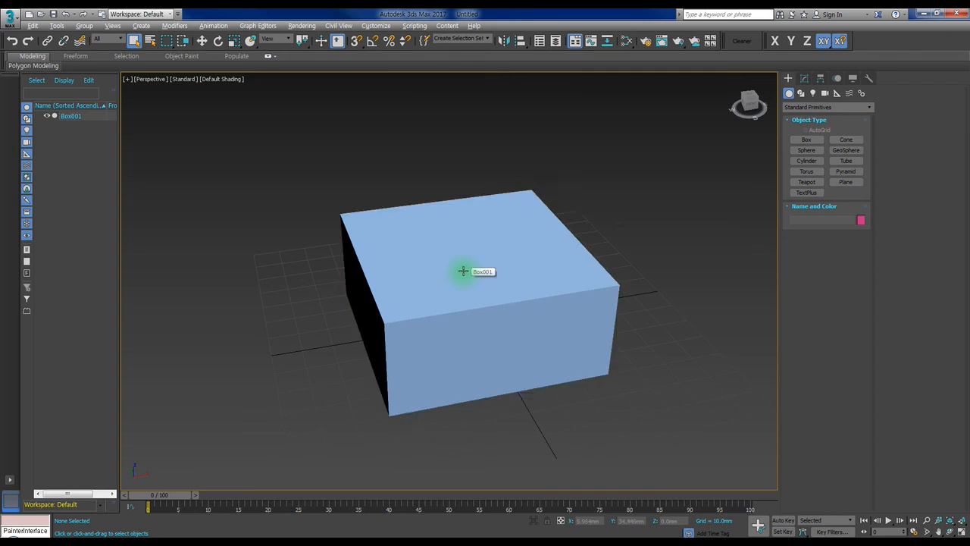
mouse_move(455, 267)
middle_mouse_down("alt")
mouse_move(500, 271)
mouse_move(490, 175)
mouse_move(515, 281)
mouse_move(417, 232)
mouse_move(483, 223)
mouse_move(472, 271)
mouse_move(484, 271)
mouse_move(389, 250)
mouse_move(312, 249)
mouse_move(546, 260)
mouse_move(377, 238)
mouse_move(581, 262)
mouse_move(442, 254)
mouse_move(451, 259)
middle_mouse_up("alt")
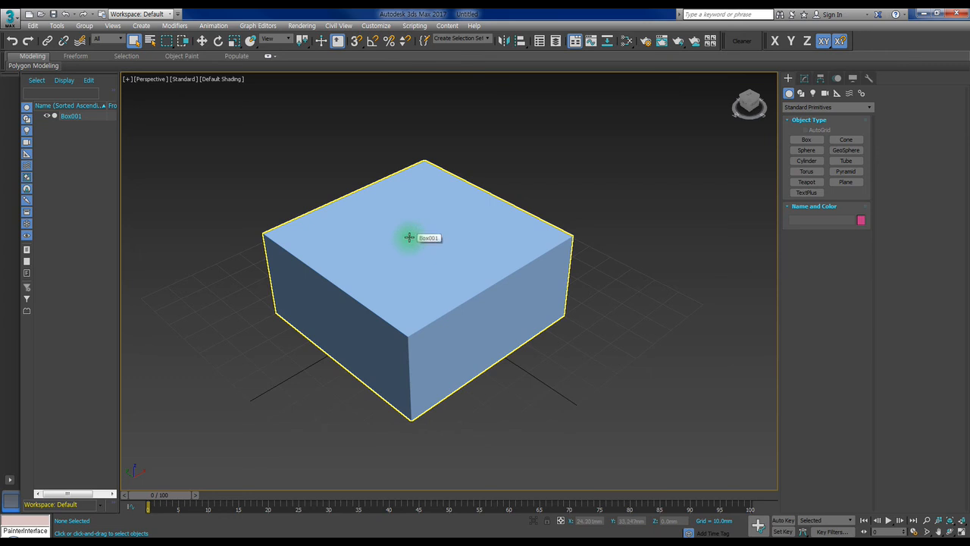
Pan the box back to the viewport centre and zoom in and out on it repeatedly.
middle_click_drag(409, 237, 459, 253)
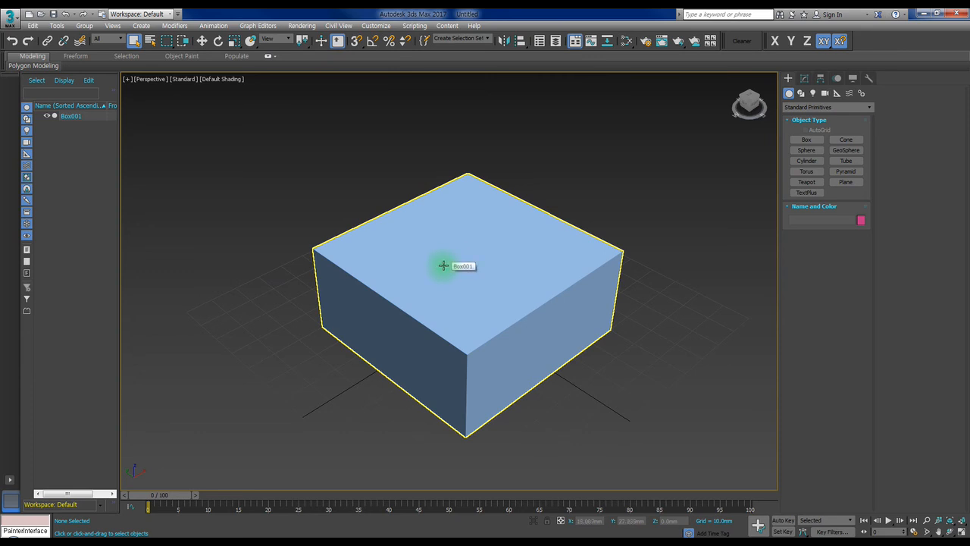
scroll(489, 275, "up", 5)
scroll(489, 275, "down", 7)
scroll(490, 276, "up", 6)
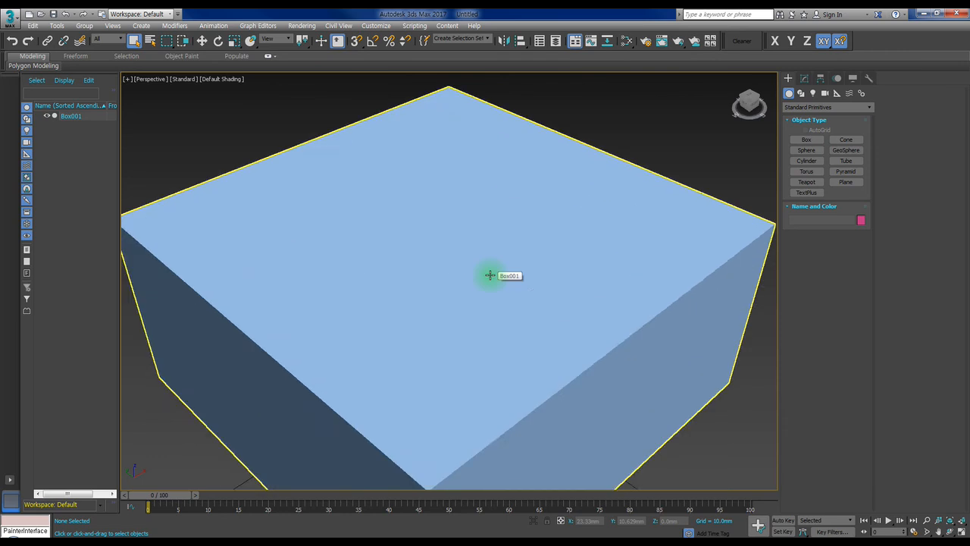
scroll(490, 276, "down", 5)
scroll(490, 275, "up", 5)
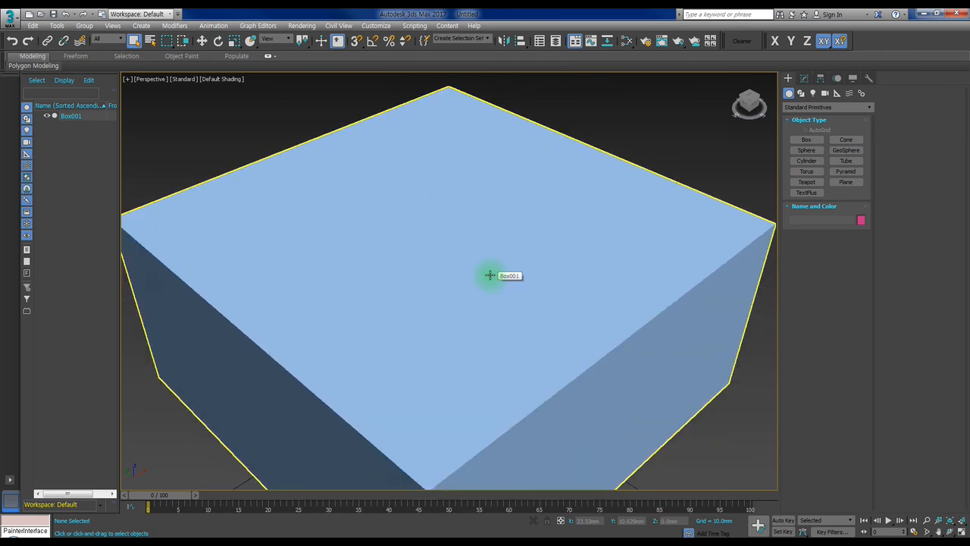
scroll(490, 275, "down", 6)
scroll(489, 275, "up", 2)
scroll(489, 275, "up", 6)
scroll(490, 275, "down", 6)
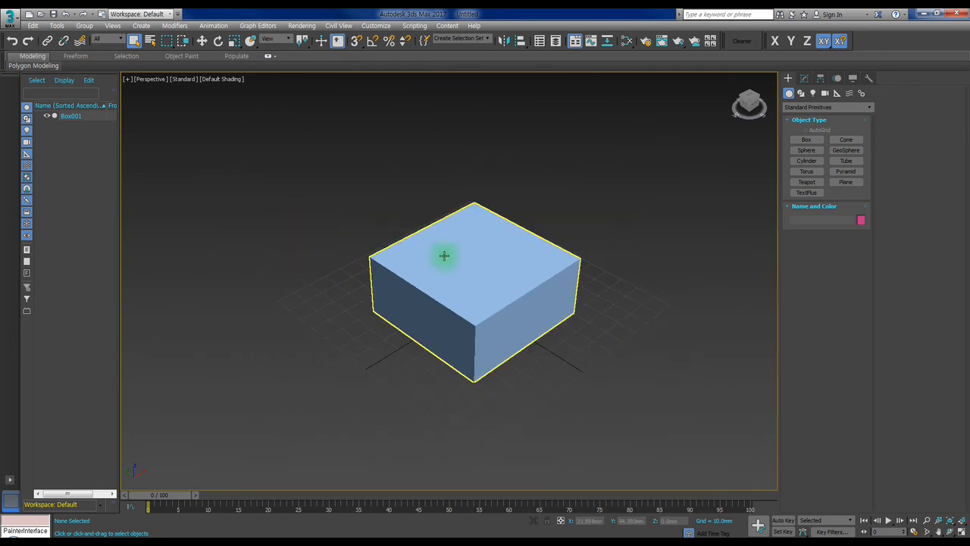
scroll(473, 278, "up", 7)
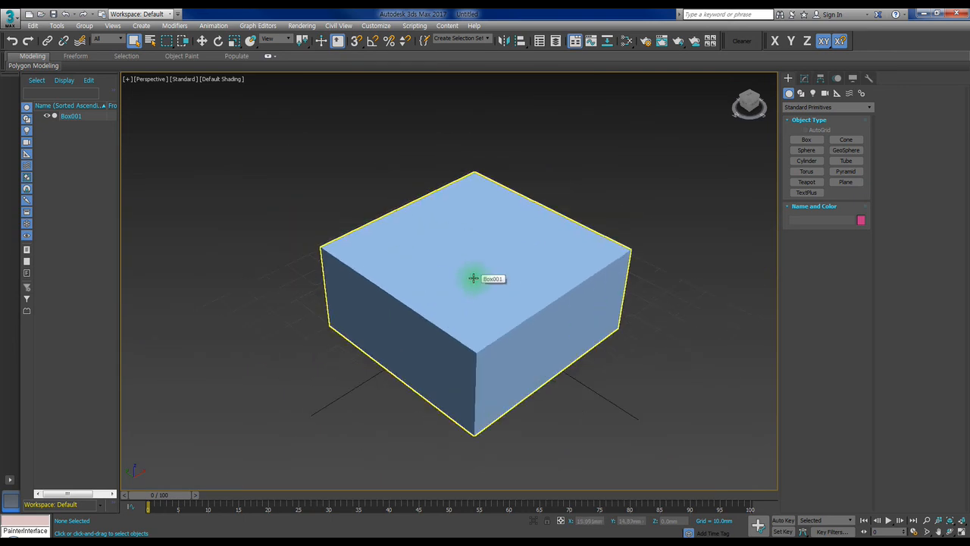
Zoom far in and back out on the box's top face to compare close and distant views.
scroll(473, 278, "down", 5)
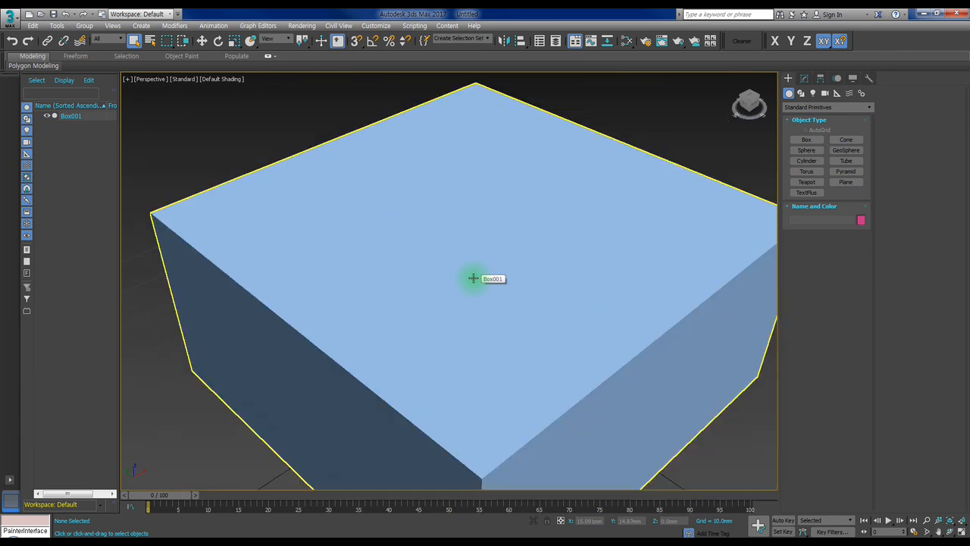
scroll(473, 278, "down", 4)
scroll(473, 279, "up", 4)
scroll(473, 278, "up", 2)
scroll(473, 278, "down", 6)
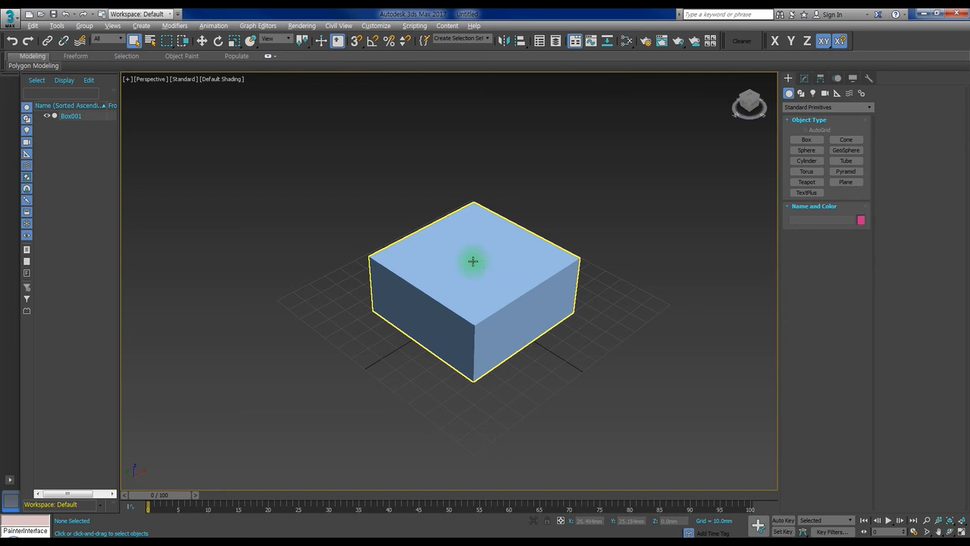
Zoom in on the box slightly with the Zoom tool two times, leaving the tool after each zoom.
key("alt+z")
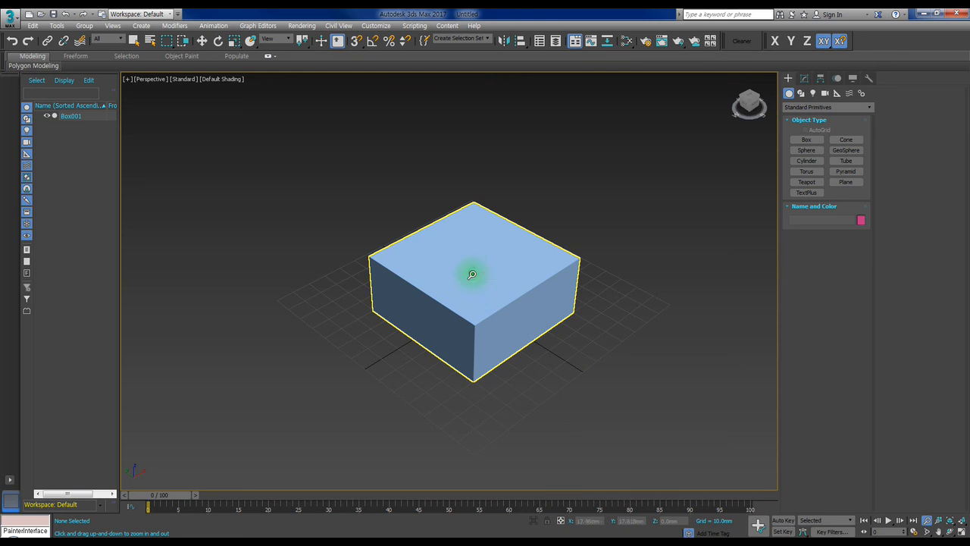
mouse_move(472, 274)
left_mouse_down()
mouse_move(470, 230)
mouse_move(472, 256)
mouse_move(541, 260)
mouse_move(389, 258)
mouse_move(470, 243)
mouse_move(467, 271)
mouse_move(470, 232)
mouse_move(468, 271)
mouse_move(477, 222)
mouse_move(470, 272)
mouse_move(472, 232)
mouse_move(472, 271)
mouse_move(481, 234)
mouse_move(478, 263)
left_mouse_up()
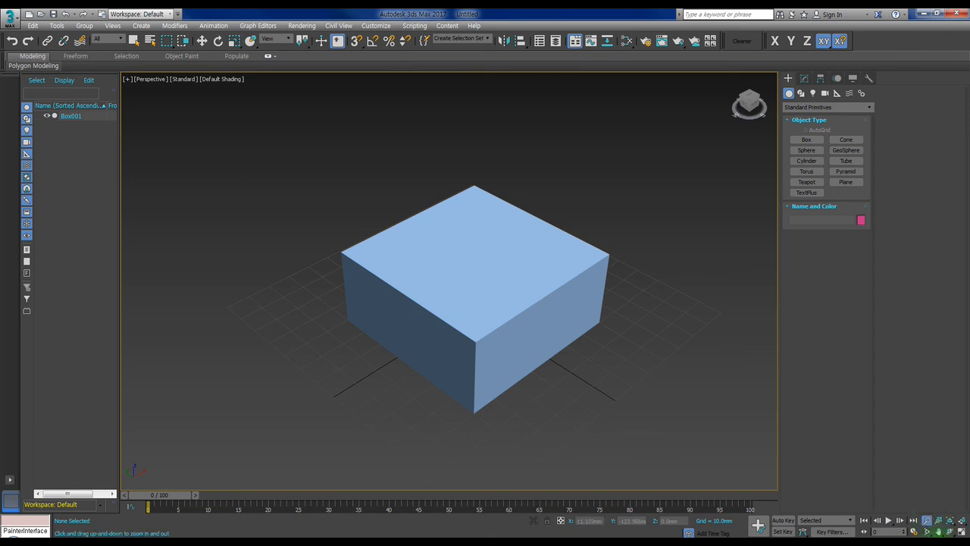
right_click(643, 414)
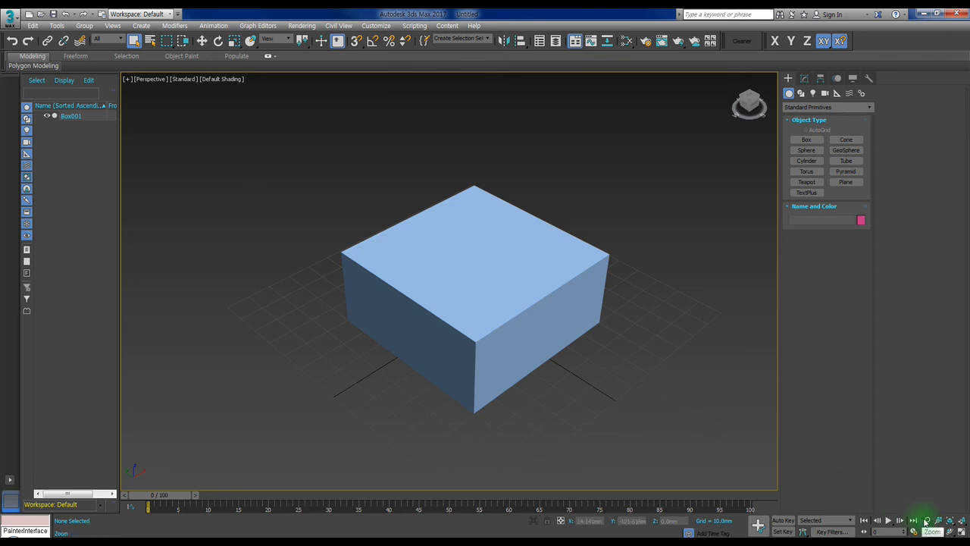
left_click(926, 521)
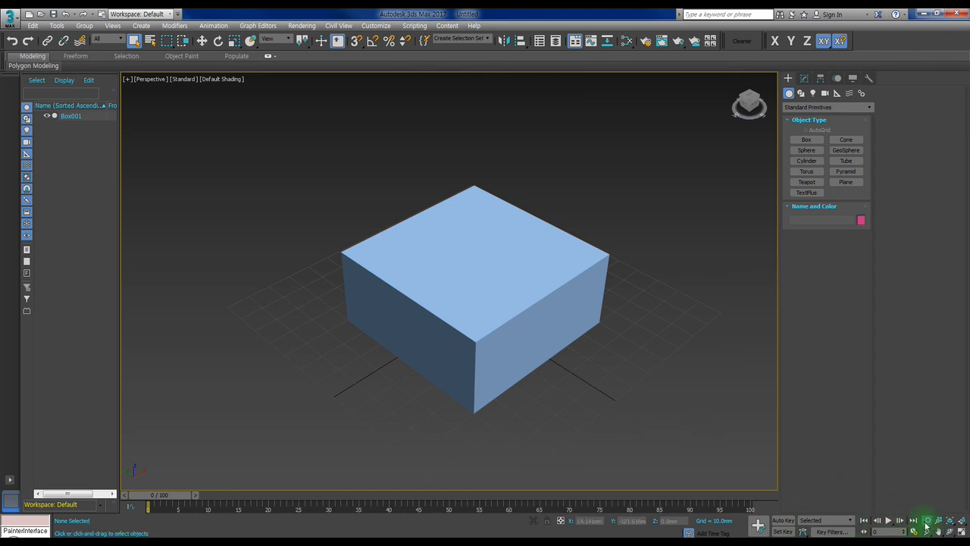
mouse_move(481, 311)
left_mouse_down()
mouse_move(488, 269)
mouse_move(476, 306)
left_mouse_up()
right_click(476, 306)
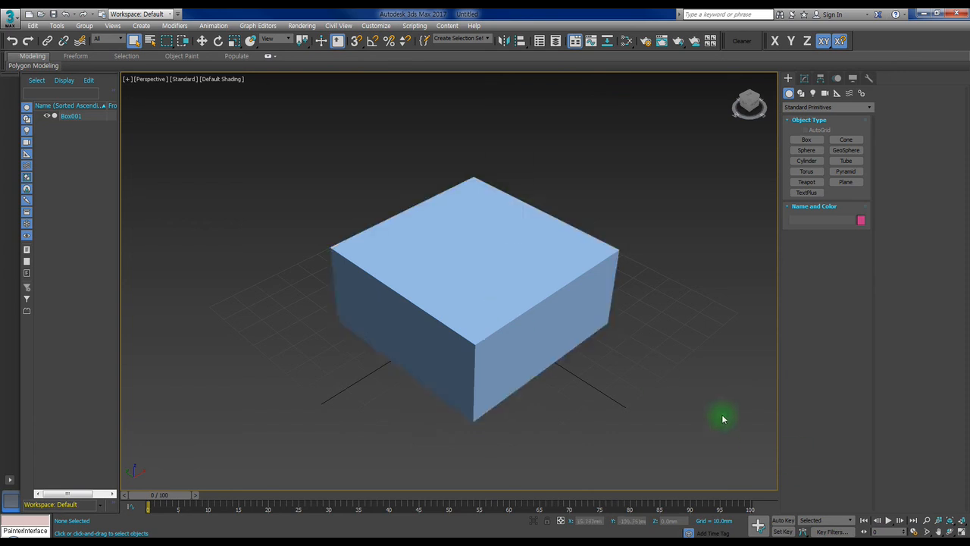
key("alt+z")
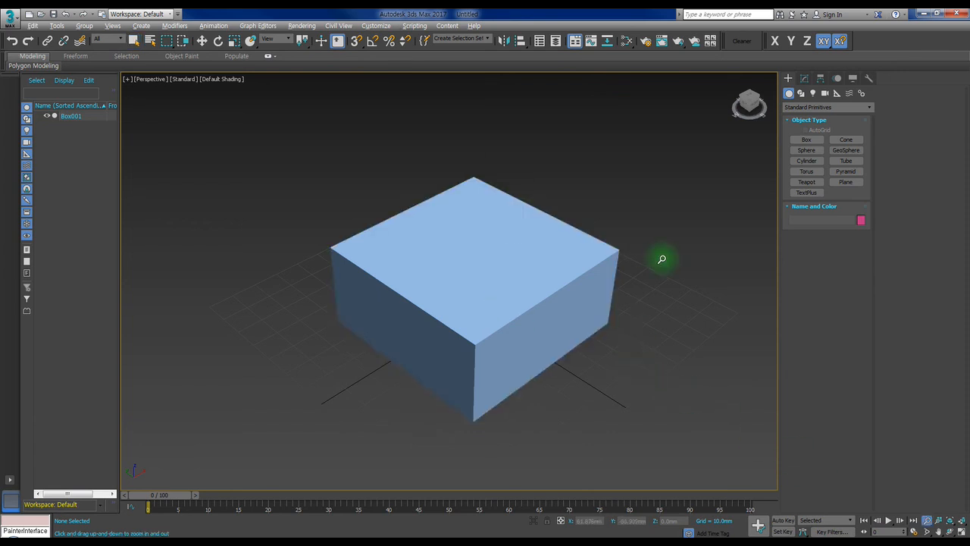
key("Escape")
right_click(653, 186)
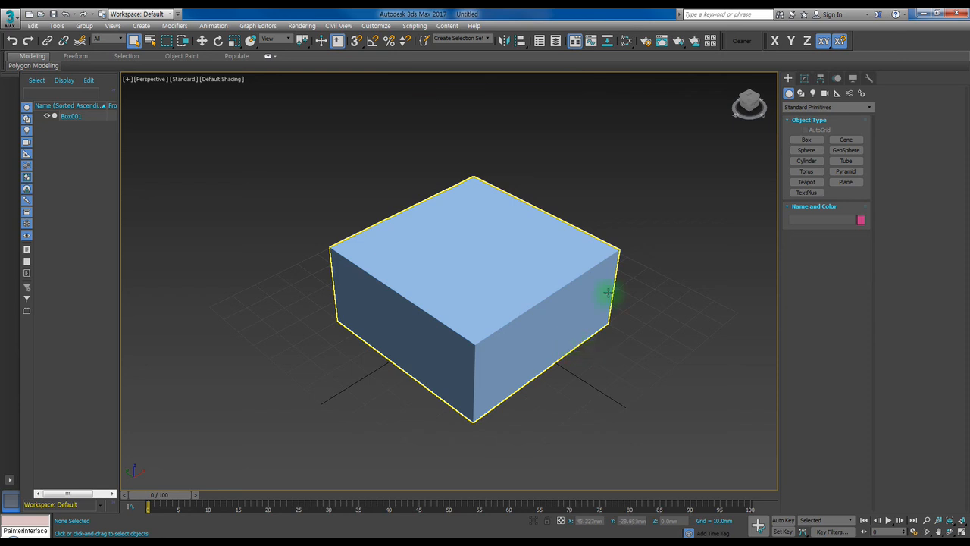
Pan the box out of the Perspective view, switch to the four-viewport layout, and pan it out of the Top, Front and Left views.
middle_click_drag(487, 285, 371, 280)
middle_click_drag(638, 293, 377, 262)
middle_click_drag(606, 276, 424, 269)
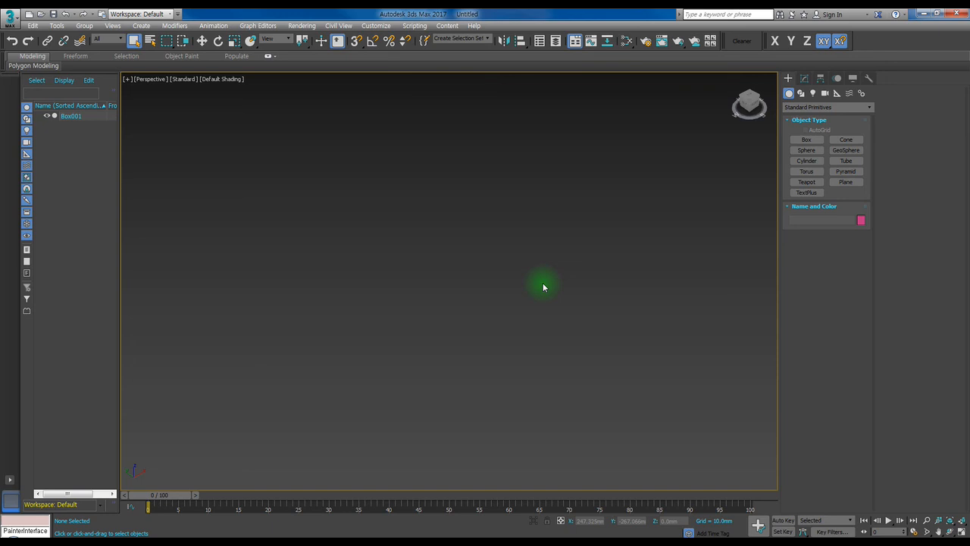
key("alt+w")
left_click(306, 161)
middle_click_drag(334, 193, 165, 183)
middle_click_drag(668, 208, 618, 175)
middle_click_drag(368, 362, 210, 353)
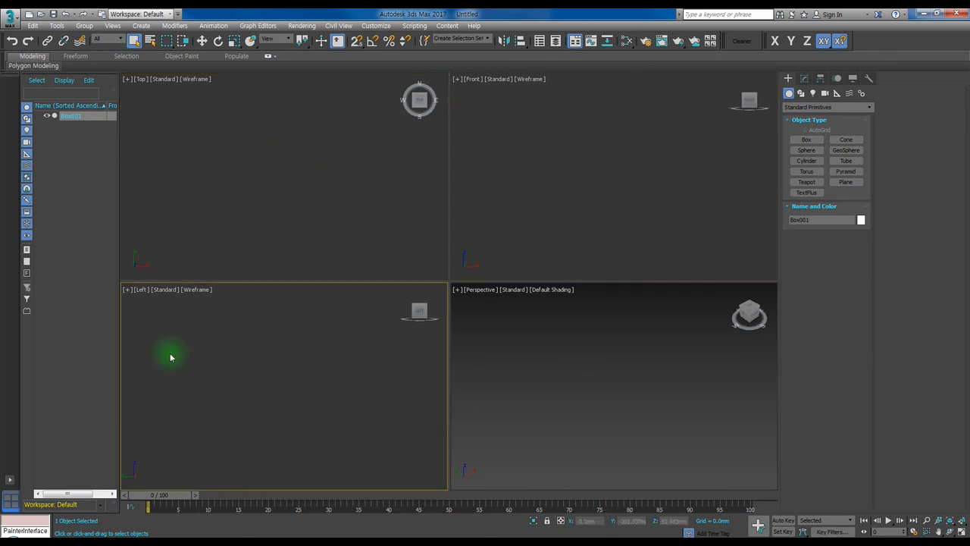
Activate the Perspective, Front, Top and Left viewports in turn, ending with the Perspective viewport active.
left_click(663, 369)
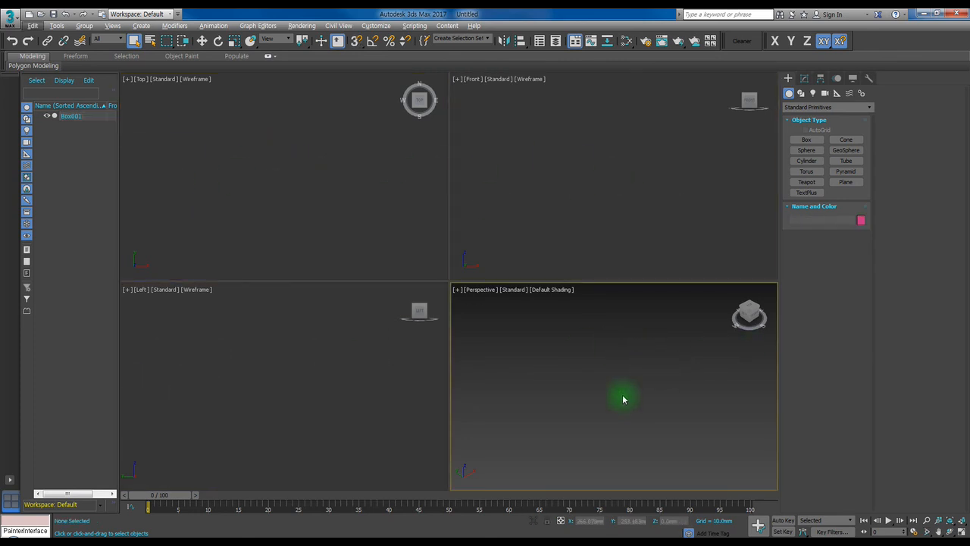
left_click(650, 202)
left_click(278, 146)
left_click(303, 387)
left_click(598, 414)
left_click(589, 243)
left_click(578, 385)
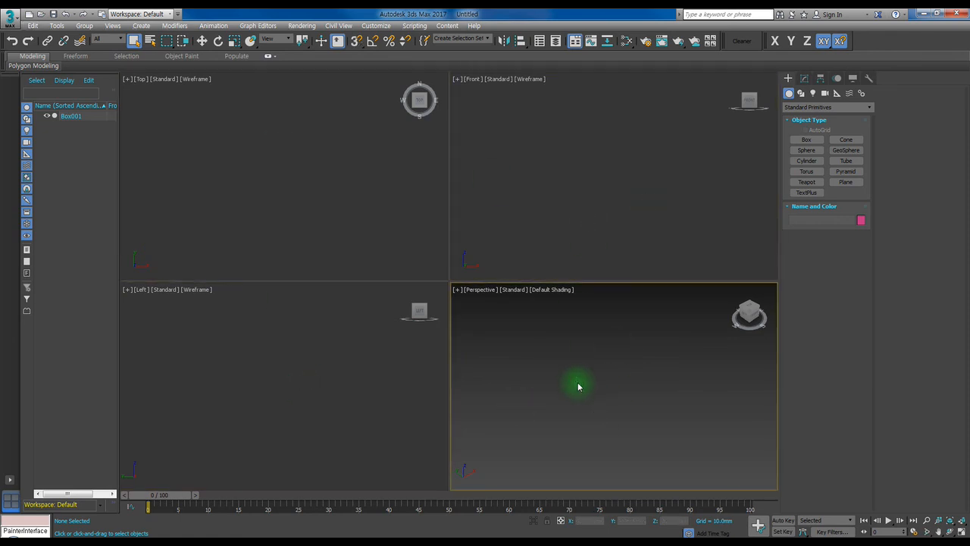
Select the box, rename it z, and frame it in the Perspective viewport with nothing selected.
key("ctrl+a")
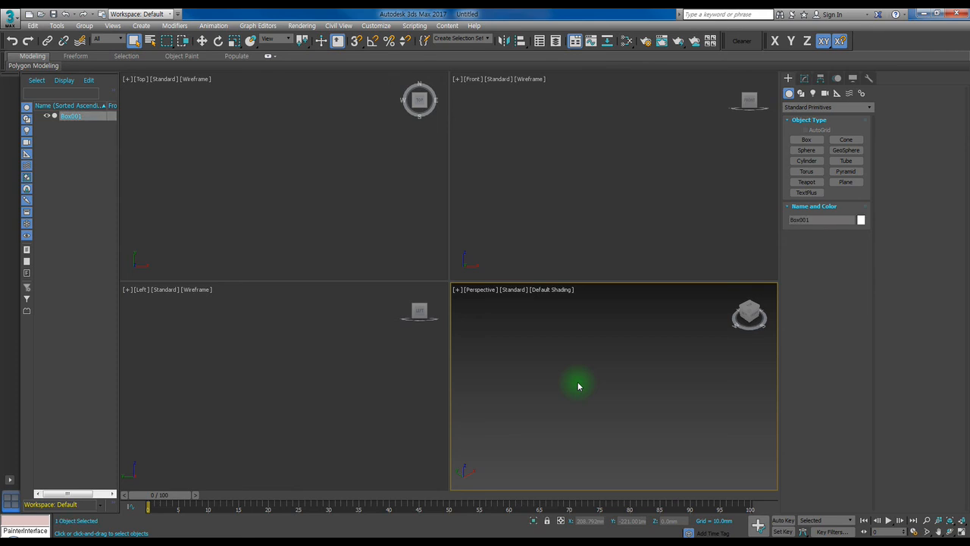
left_click(812, 221)
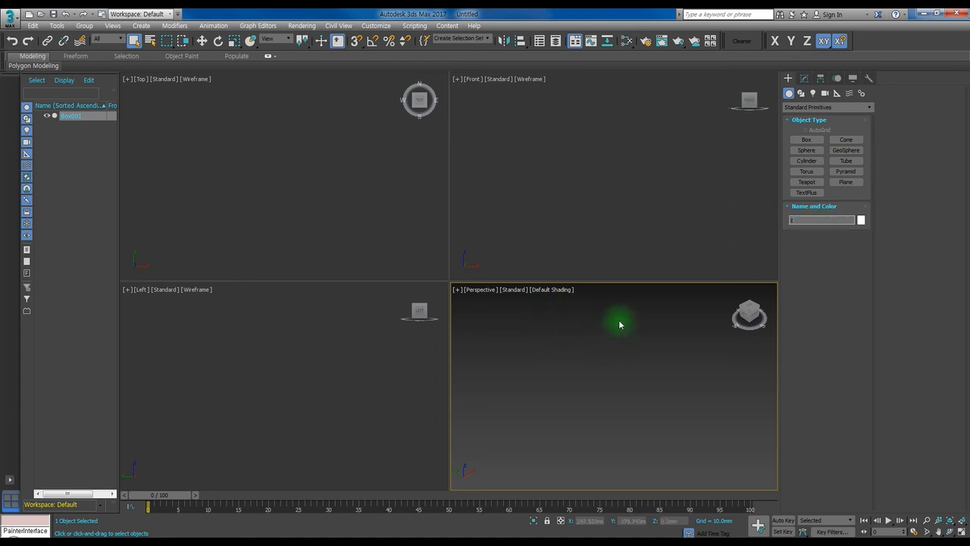
left_click(804, 78)
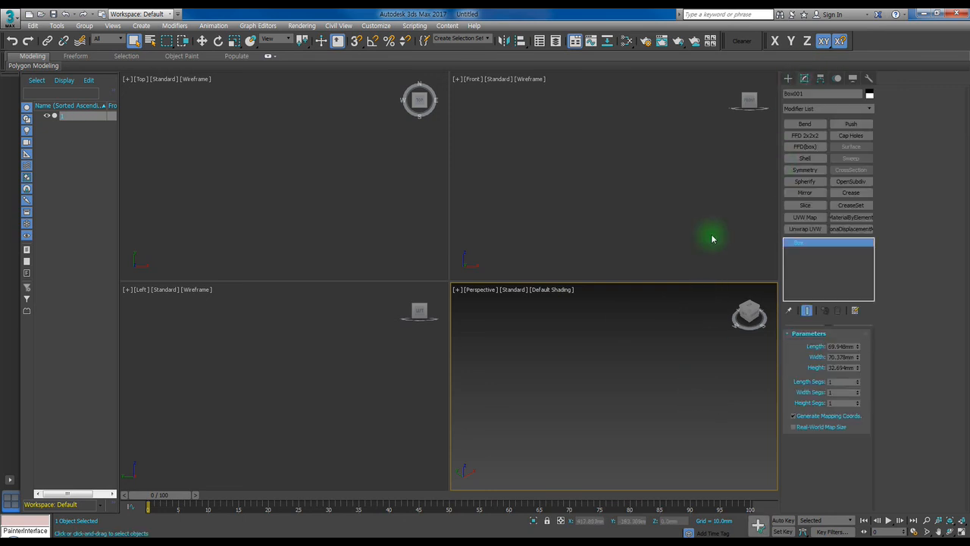
left_click(789, 78)
left_click(613, 348)
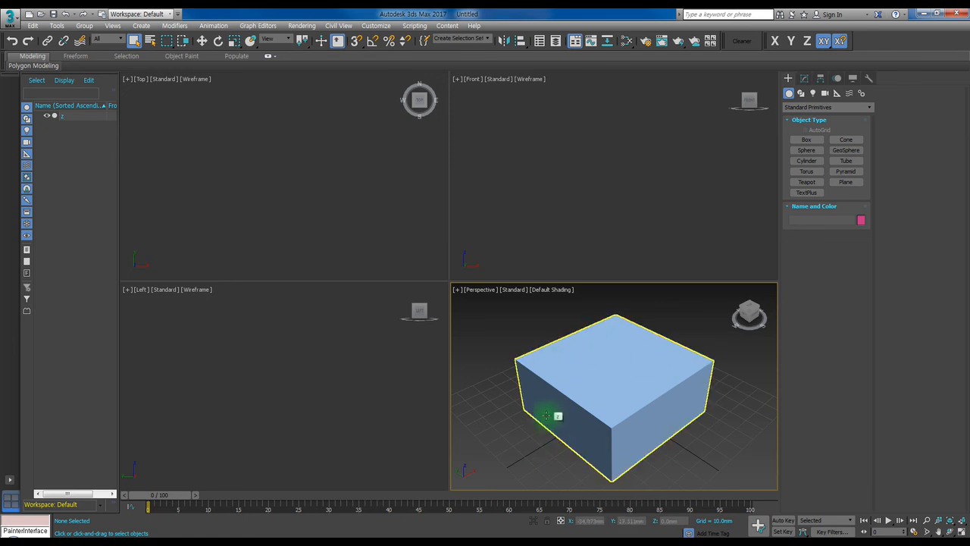
Frame the box in the Front, Top and Left viewports one after another.
left_click(573, 186)
left_click(402, 174)
left_click(339, 381)
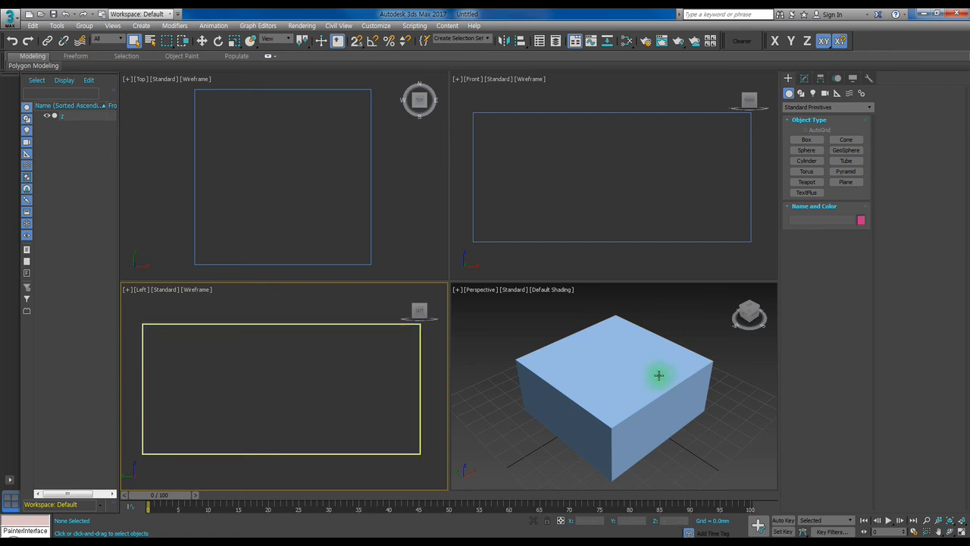
Pan the box out of view again in each of the four viewports.
left_click(364, 358)
left_click(629, 205)
left_click(318, 198)
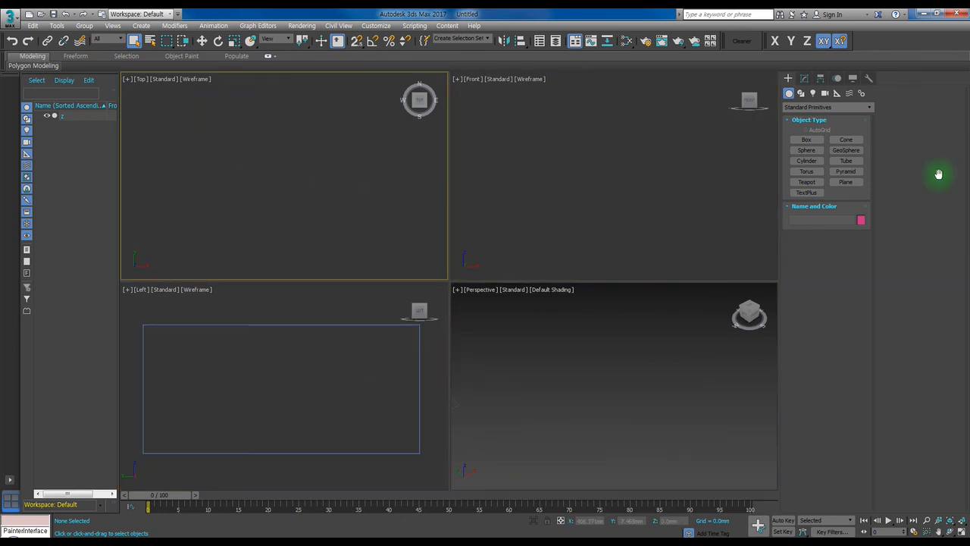
middle_click_drag(446, 420, 188, 386)
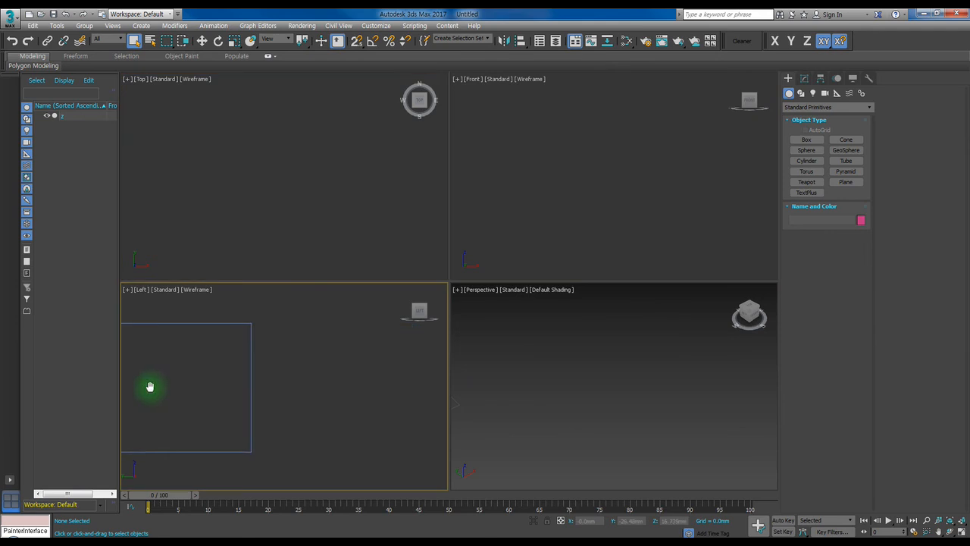
Create a second box of about 30 × 58 × 52 mm in the empty Perspective viewport.
left_click(807, 139)
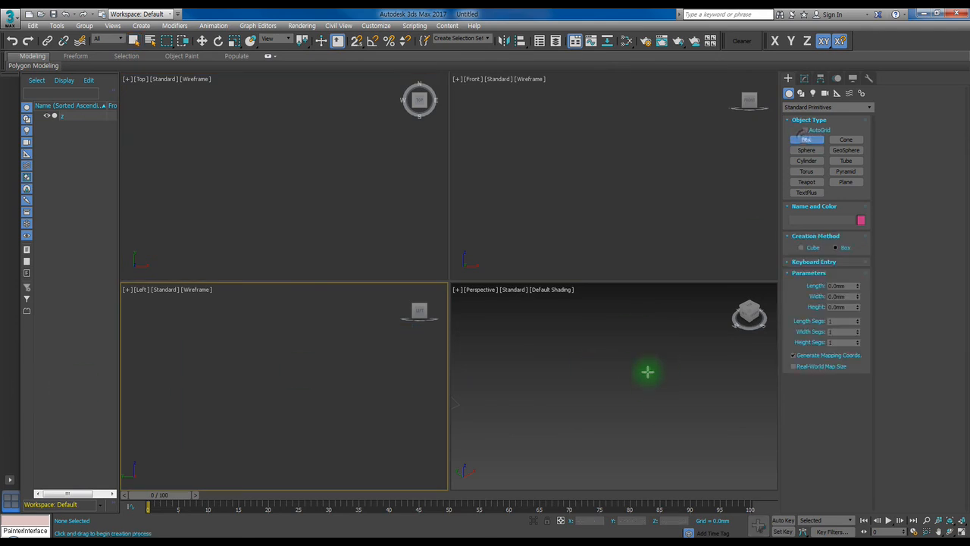
left_click_drag(622, 391, 582, 460)
left_click(561, 375)
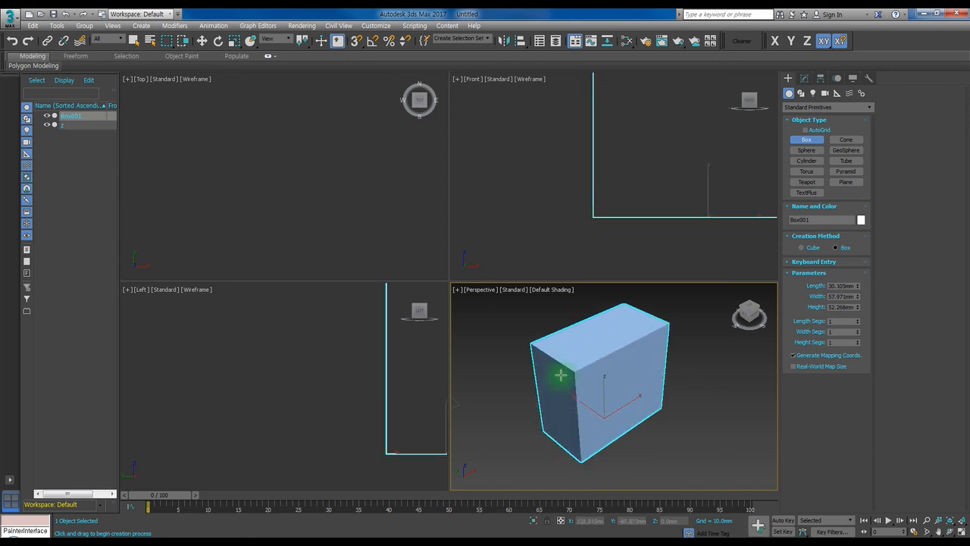
right_click(698, 369)
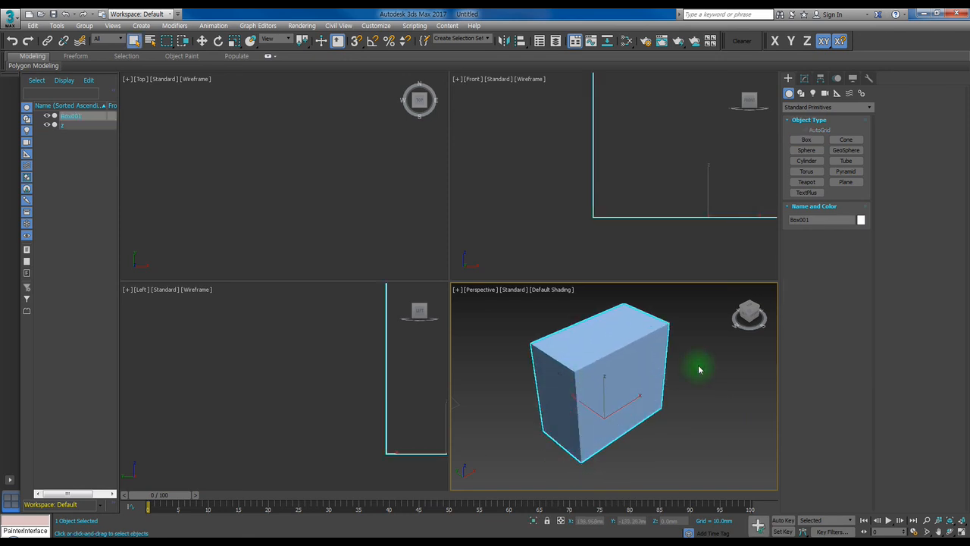
Select both boxes, frame them in the Perspective viewport, and fit them in all four viewports with Zoom Extents All Selected.
key("ctrl+a")
key("z")
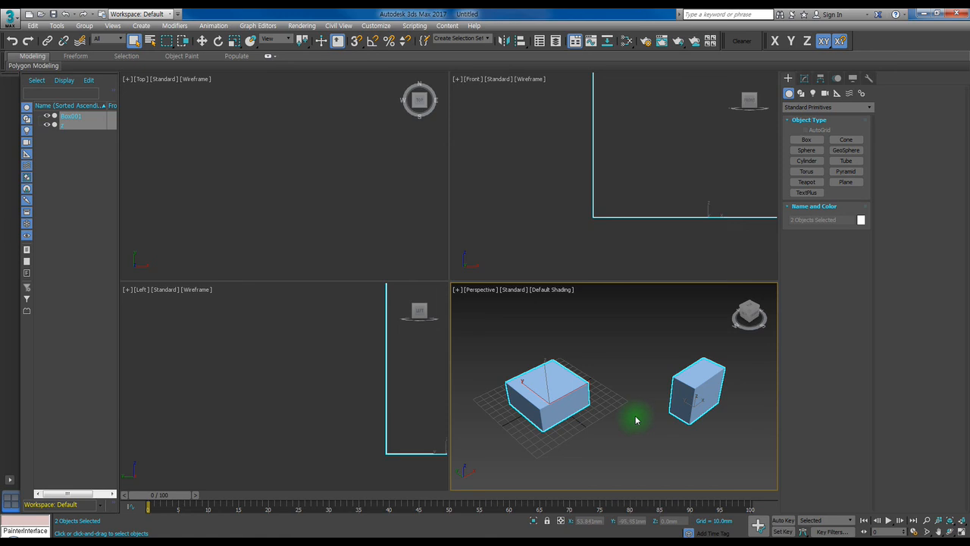
middle_click_drag(665, 397, 606, 401)
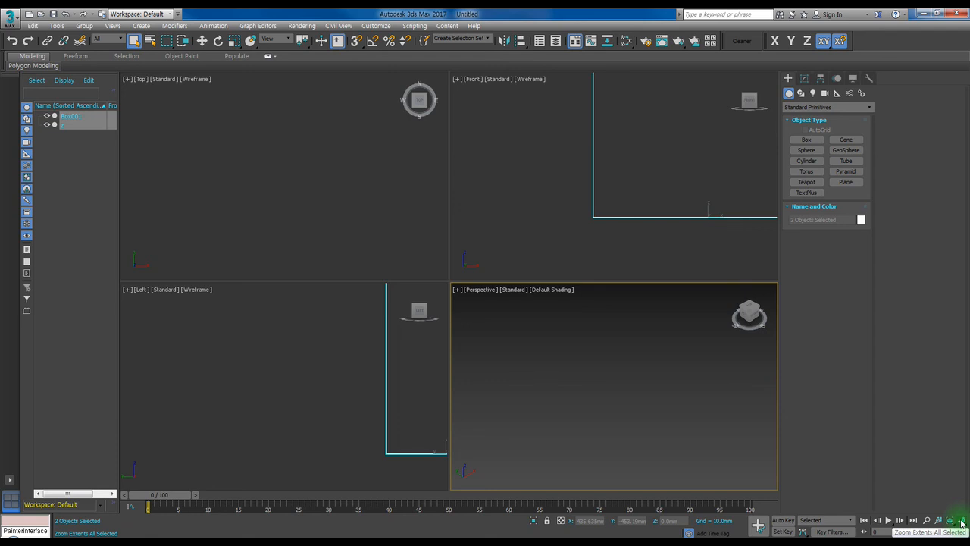
left_click_drag(961, 522, 950, 524)
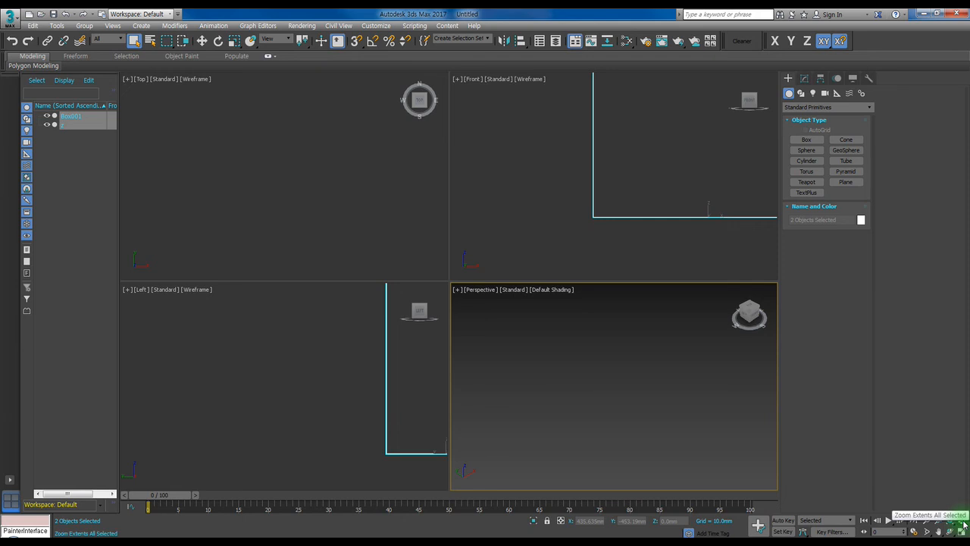
left_click(964, 523)
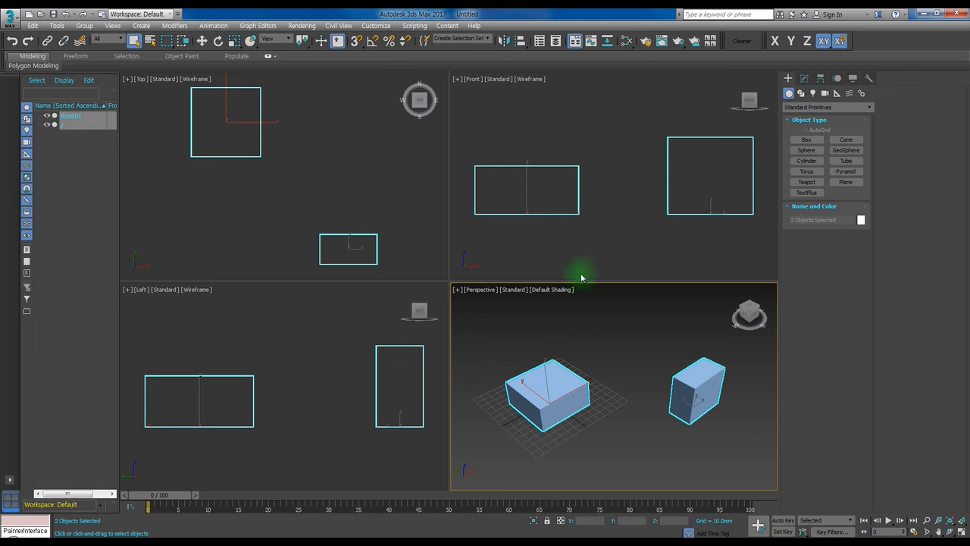
Maximize the Perspective viewport and delete the newly created second box.
left_click(591, 336)
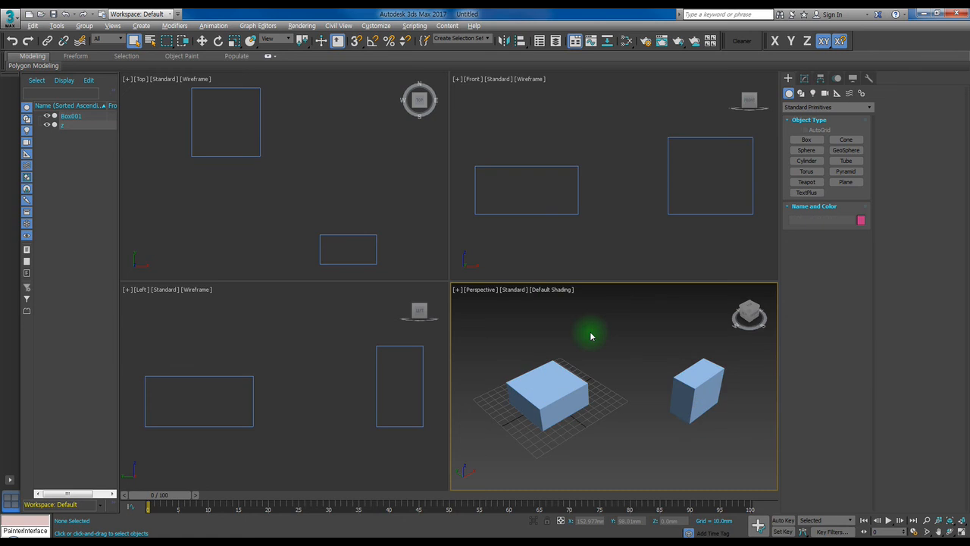
key("alt+w")
left_click(600, 279)
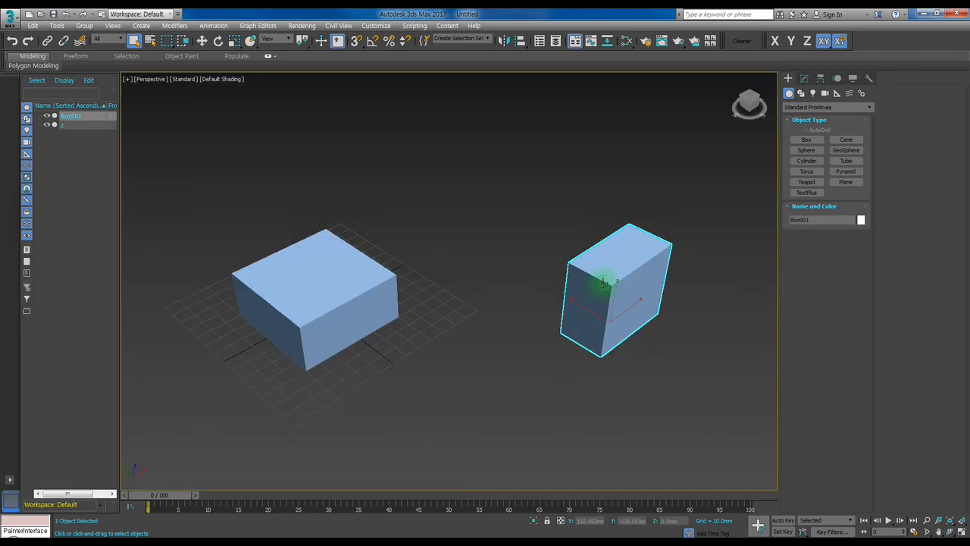
key("Delete")
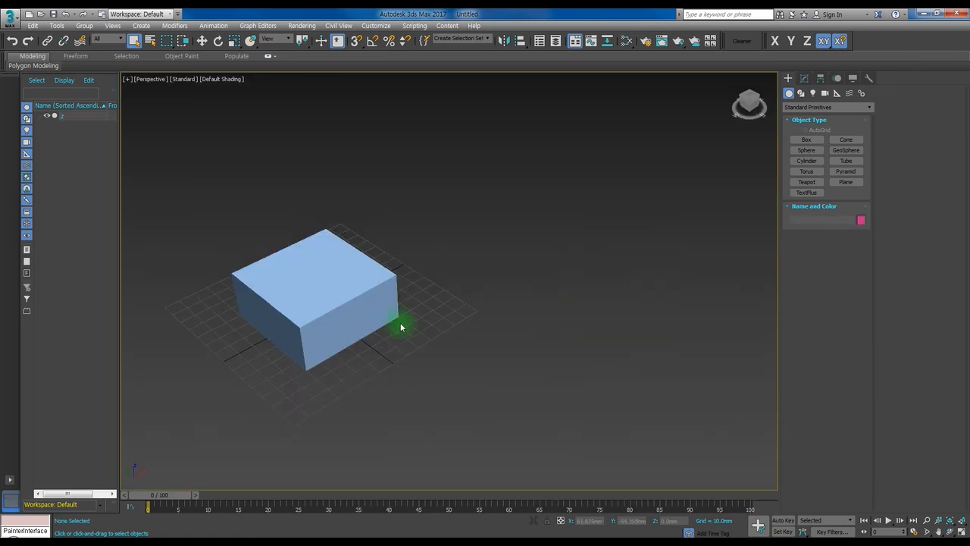
Select the remaining box, frame it in the Perspective view, and orbit around it.
left_click(332, 289)
key("z")
middle_click_drag(627, 336, 596, 328, "alt")
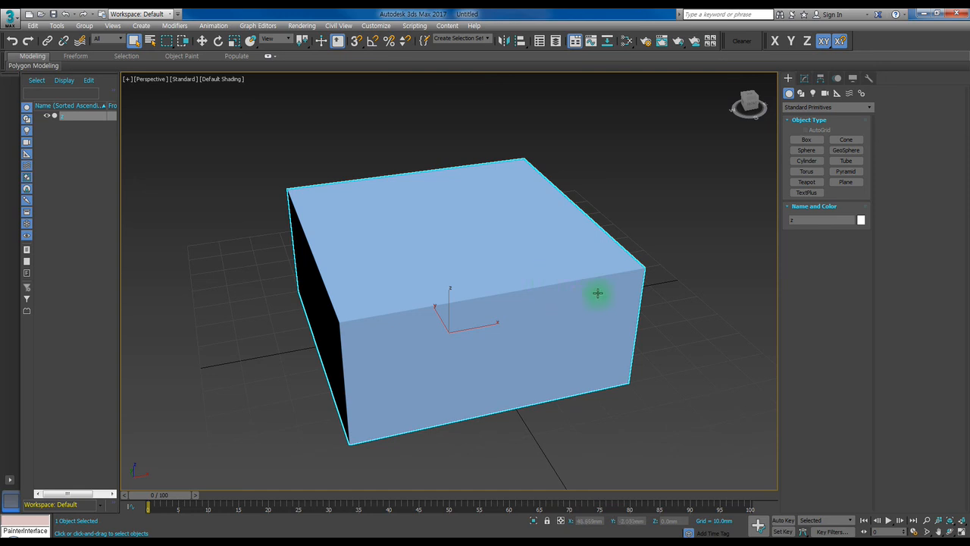
middle_click_drag(467, 327, 504, 309, "alt")
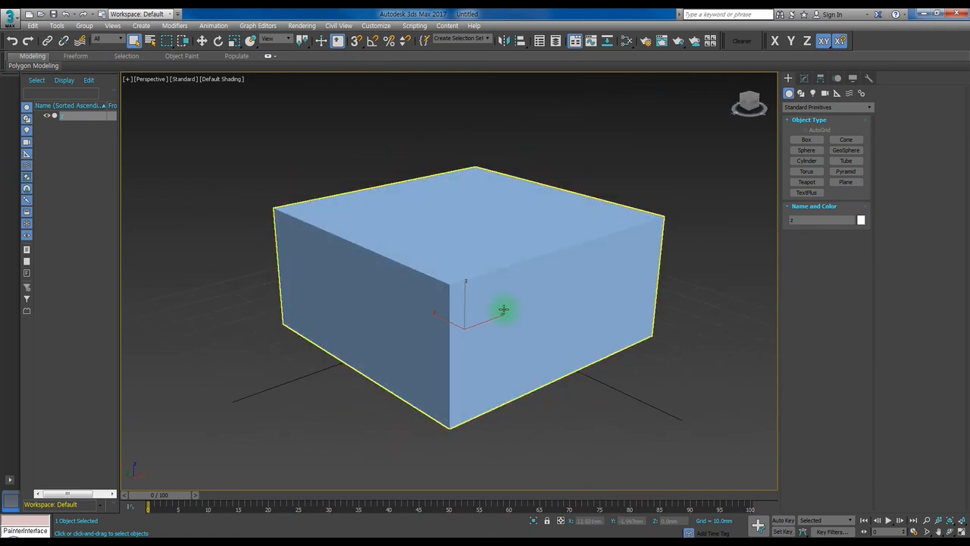
Convert the box to an Editable Poly, select its nearest upper corner vertex, and orbit around that vertex.
key("4")
key("1")
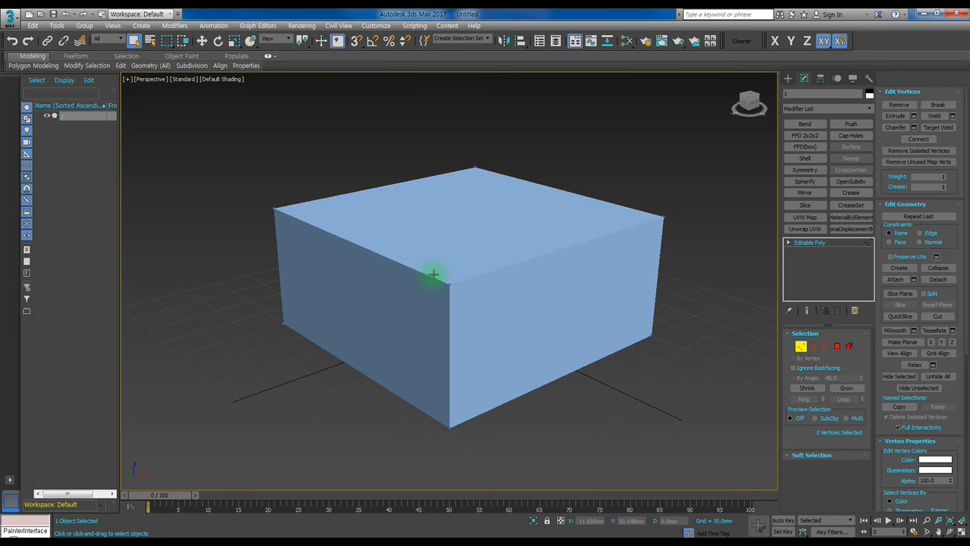
left_click(450, 284)
middle_click_drag(503, 305, 489, 284, "alt")
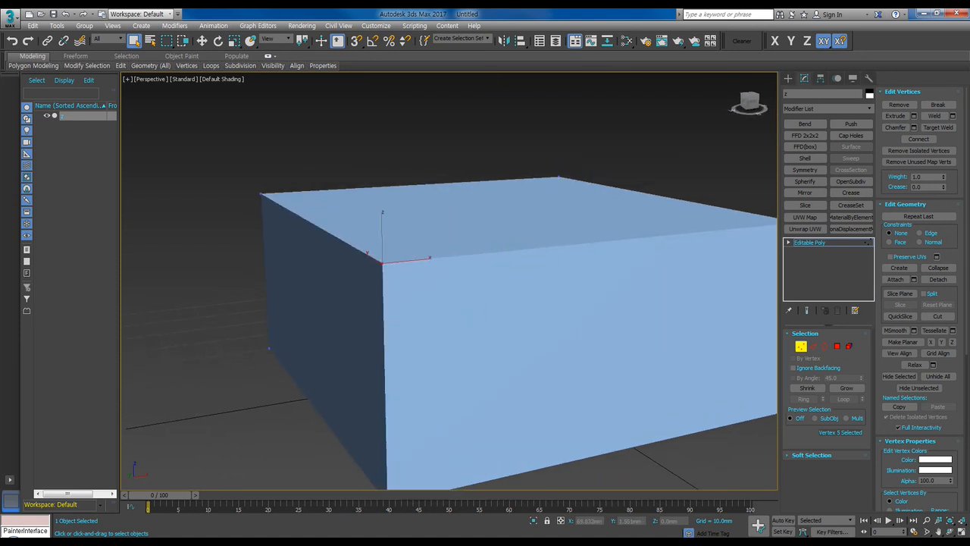
middle_click_drag(602, 329, 557, 307, "alt")
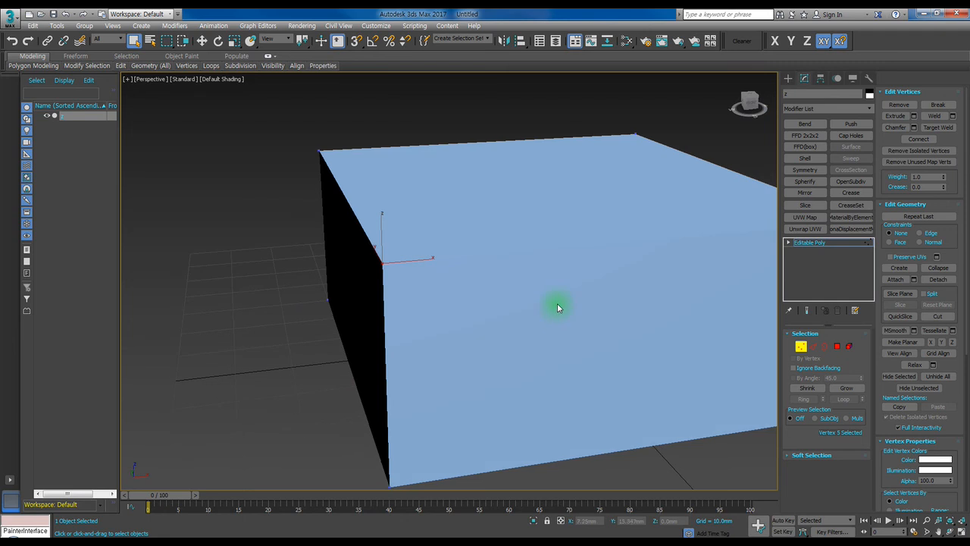
Select the box's far upper corner vertex, frame it in the Perspective view, and orbit around it.
left_click(624, 136)
middle_click_drag(663, 149, 639, 160, "alt")
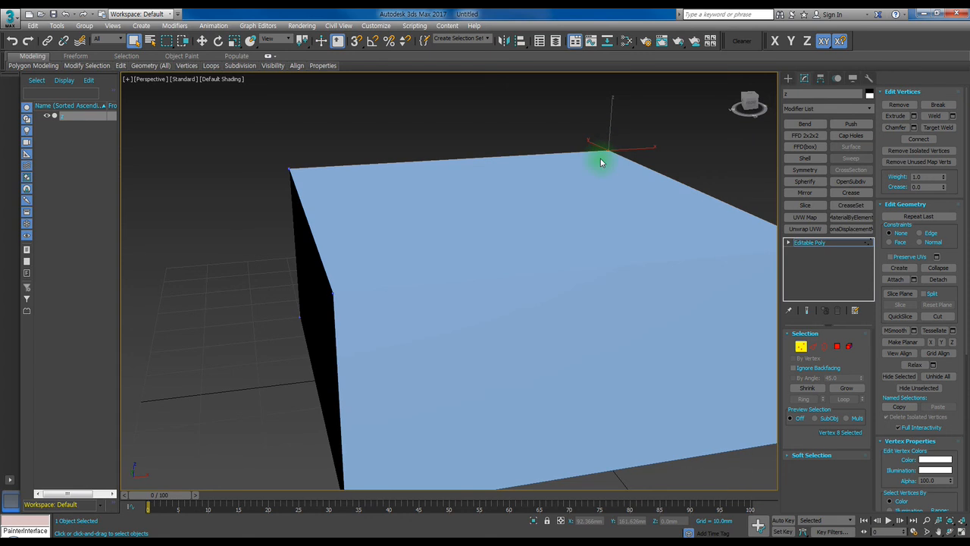
key("z")
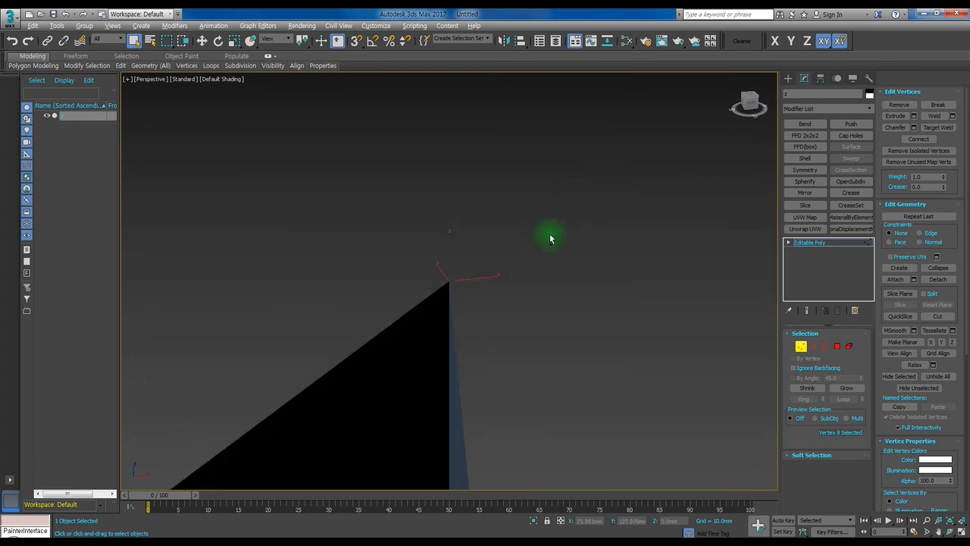
scroll(550, 237, "down", 4)
middle_click_drag(551, 237, 475, 298, "alt")
Move the selected corner vertex inward along the Y axis and along the X axis, and inspect the deformed box.
key("w")
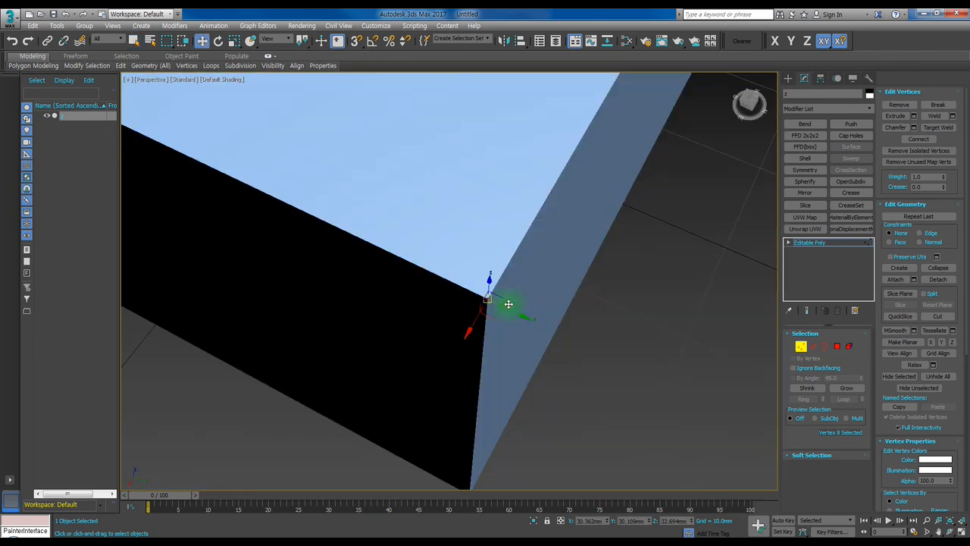
left_click_drag(516, 313, 433, 283)
middle_click_drag(433, 282, 571, 281, "alt")
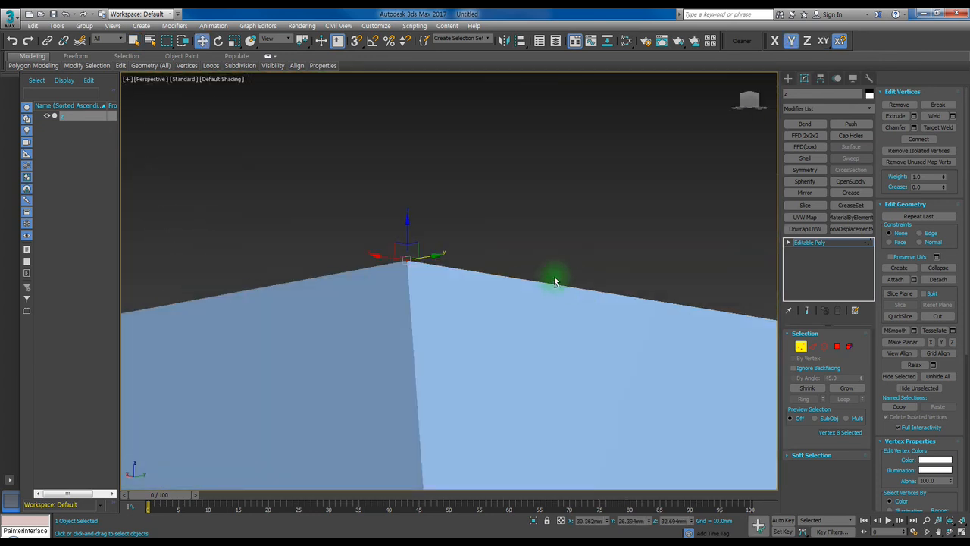
middle_click_drag(408, 225, 518, 392, "alt")
left_click_drag(486, 321, 542, 207)
scroll(537, 227, "down", 6)
middle_click_drag(598, 285, 452, 241, "alt")
scroll(530, 242, "up", 4)
key("q")
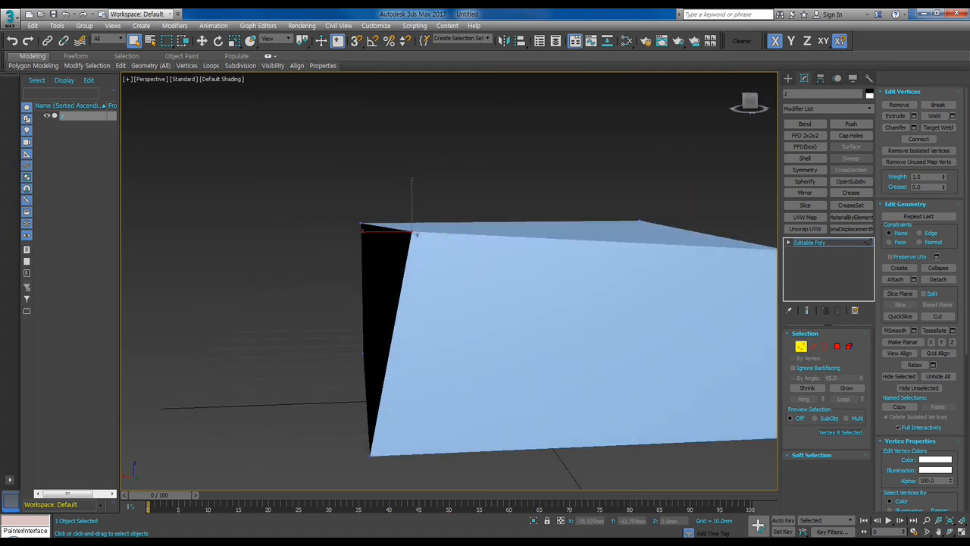
Leave vertex editing and orbit around the whole deformed box in the Perspective view.
middle_click_drag(700, 232, 341, 196)
middle_click_drag(384, 222, 414, 233, "alt")
left_click(788, 78)
middle_click_drag(334, 245, 355, 269, "alt")
middle_click_drag(401, 223, 424, 226, "alt")
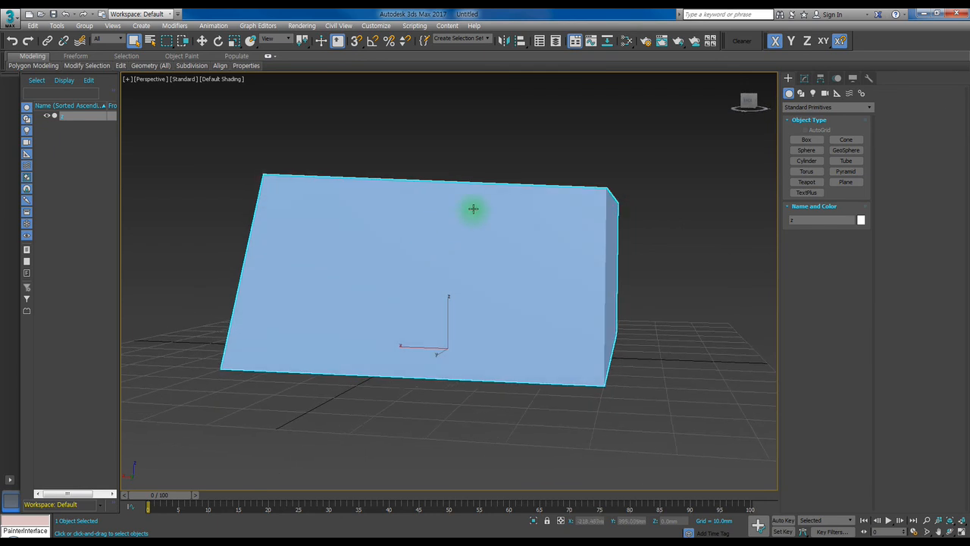
Reset the scene and discard the unsaved changes.
left_click(11, 16)
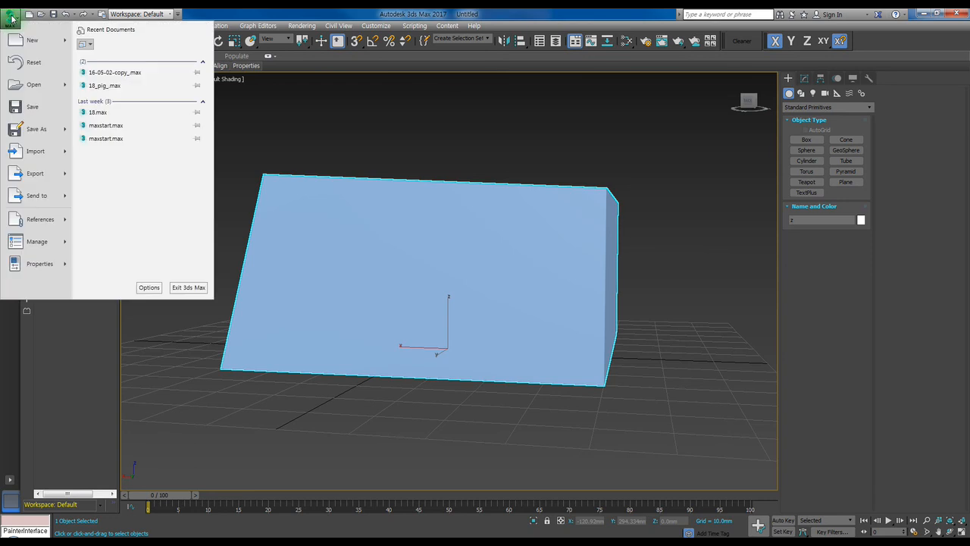
left_click(31, 63)
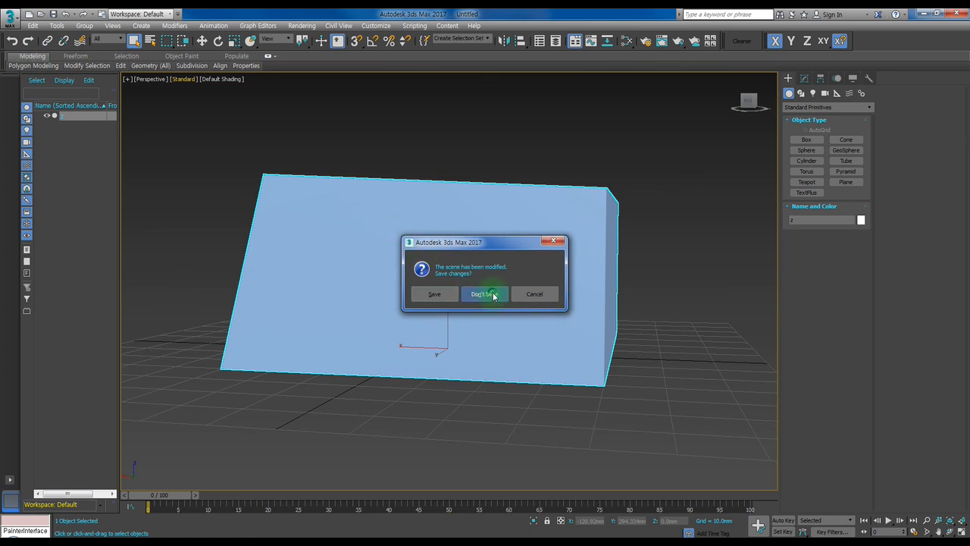
left_click(482, 294)
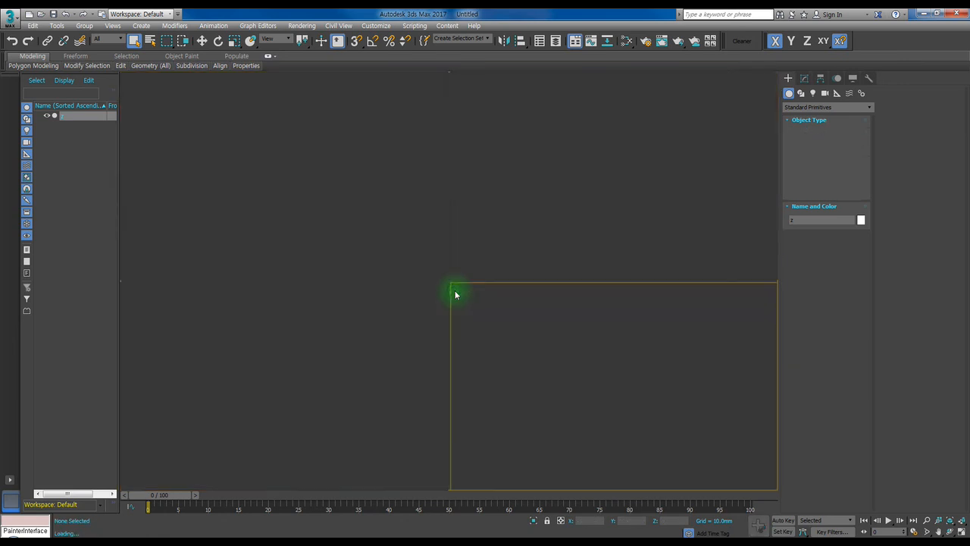